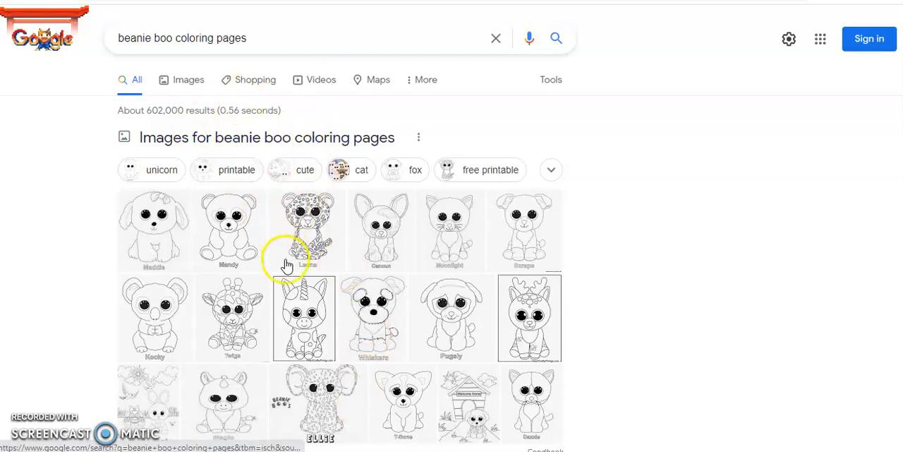
# Open the Maddie coloring page from the image results and capture the enlarged picture with a new rectangular Snipping Tool snip
pyautogui.click(154, 260)
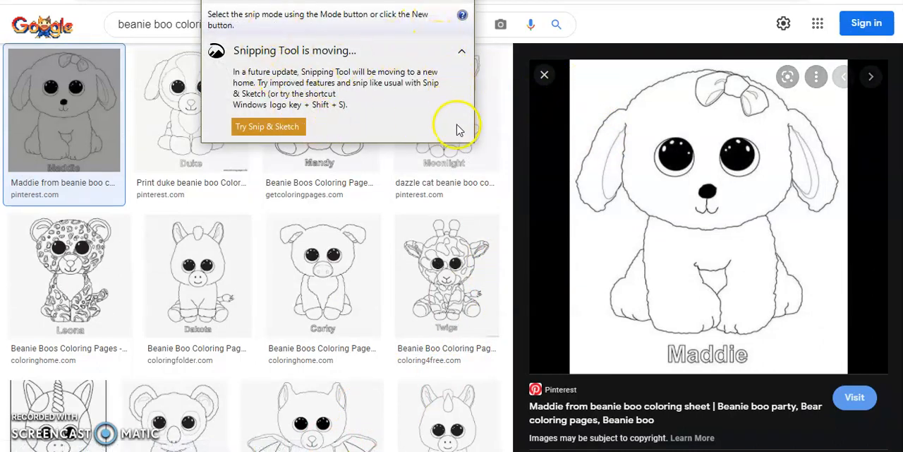
pyautogui.moveTo(356, 0); pyautogui.dragTo(365, 42)
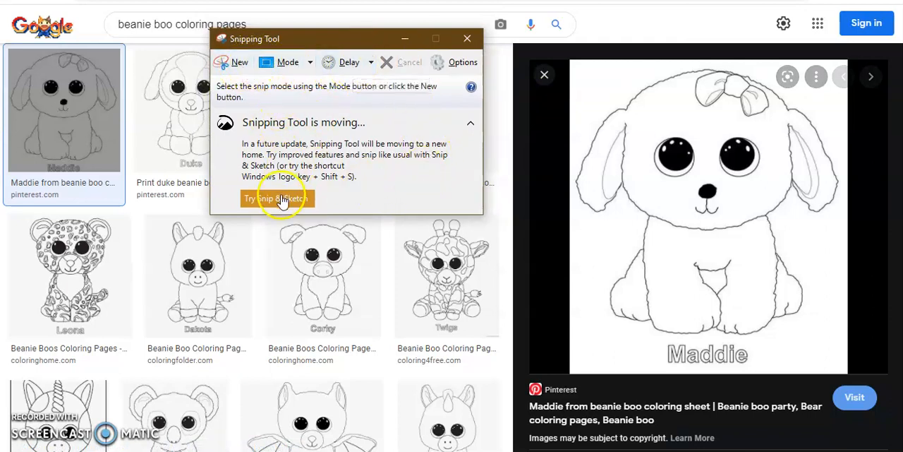
pyautogui.click(240, 65)
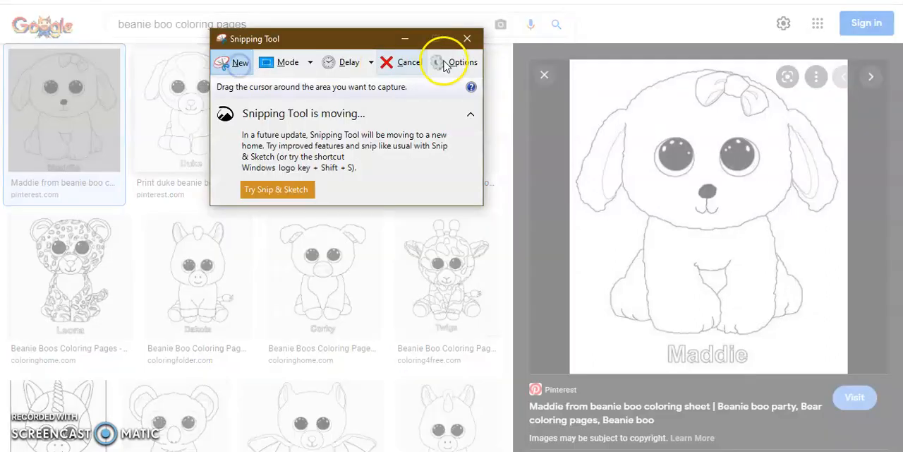
pyautogui.moveTo(569, 64); pyautogui.dragTo(852, 368)
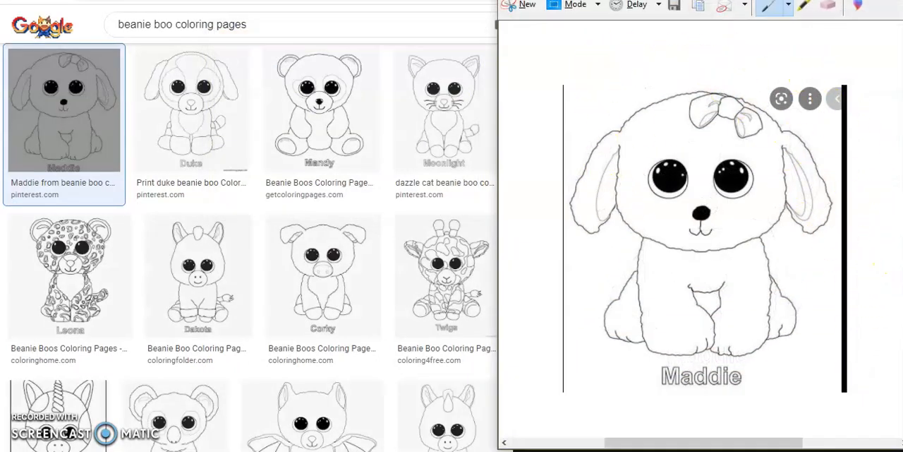
# Save the Maddie snip as a JPEG named Capture in the Pictures folder and close Snipping Tool
pyautogui.click(645, 43)
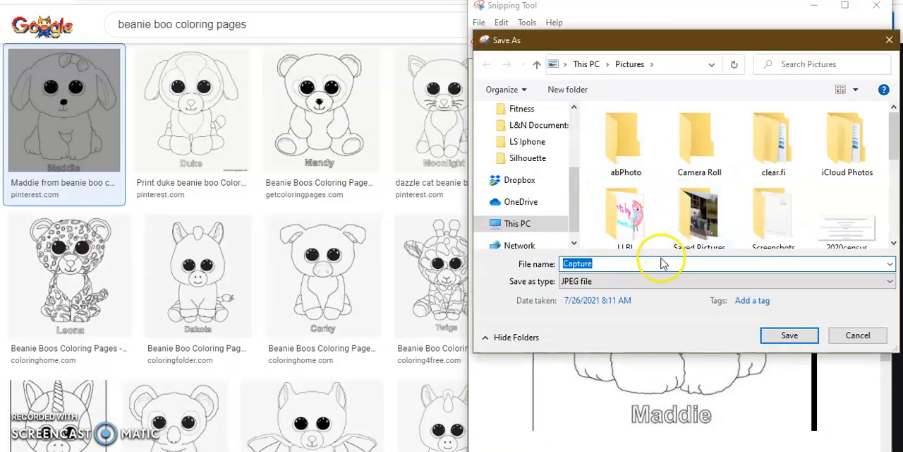
pyautogui.click(789, 336)
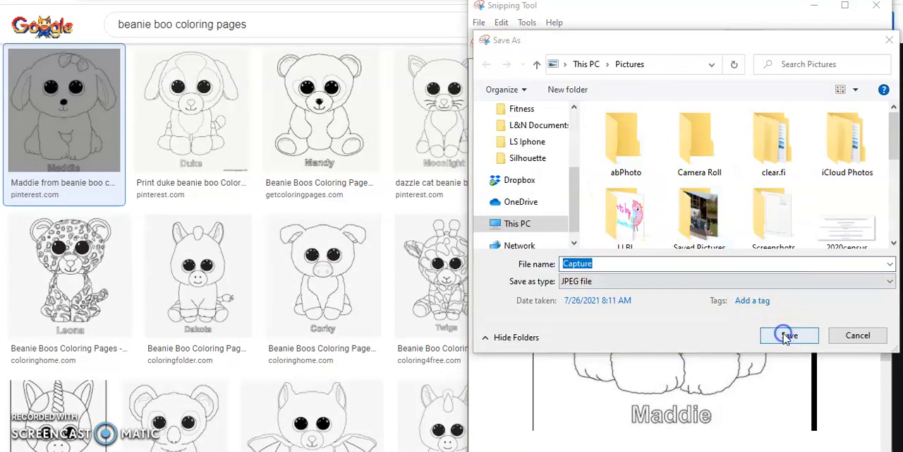
pyautogui.click(496, 212)
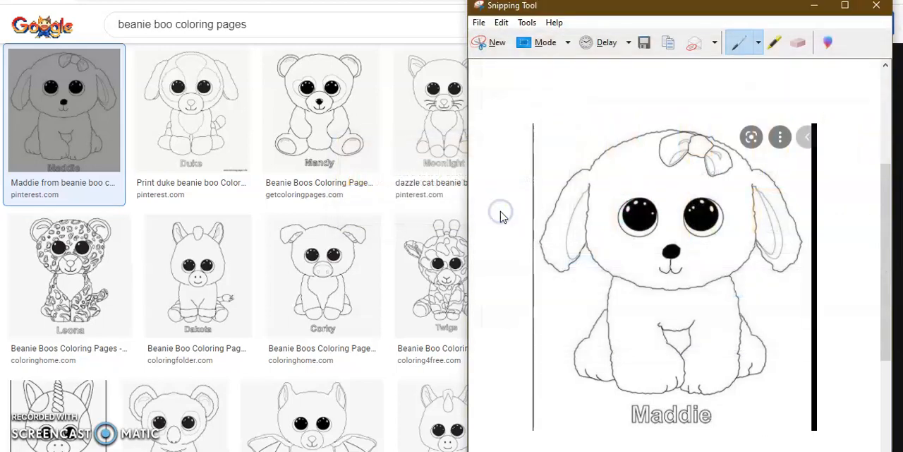
pyautogui.click(879, 7)
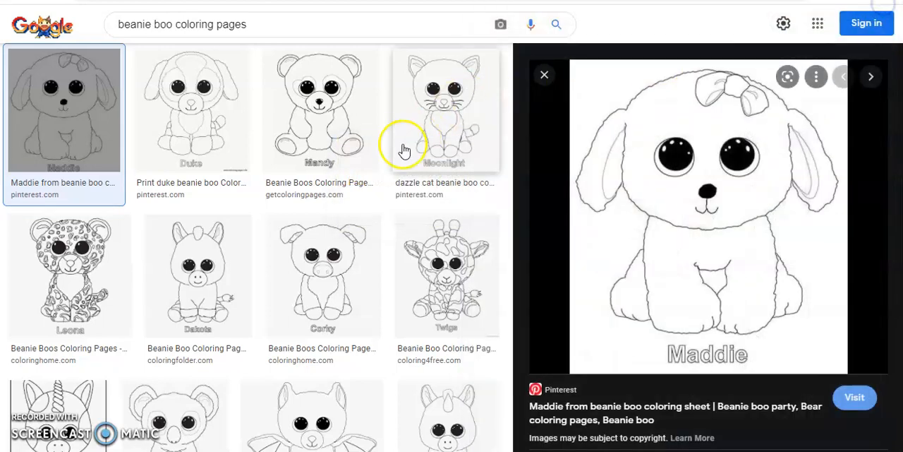
# Enlarge the Duke coloring page in the image results and capture the whole picture with Snipping Tool
pyautogui.click(228, 113)
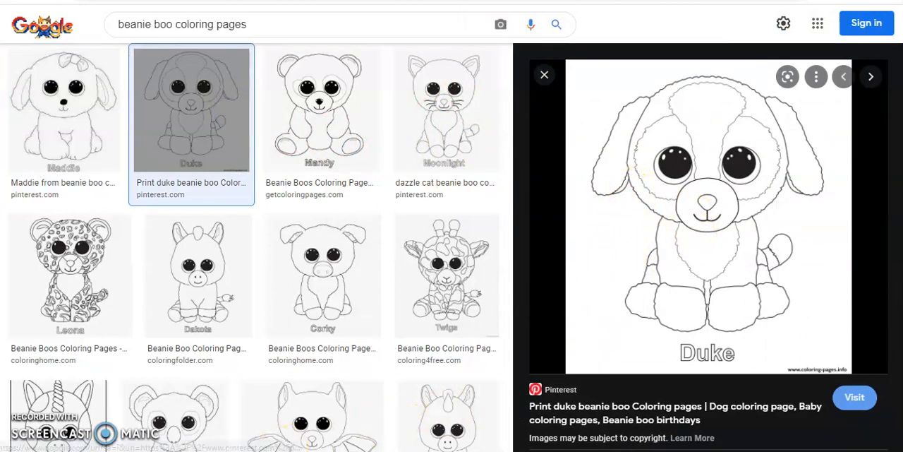
pyautogui.click(321, 451)
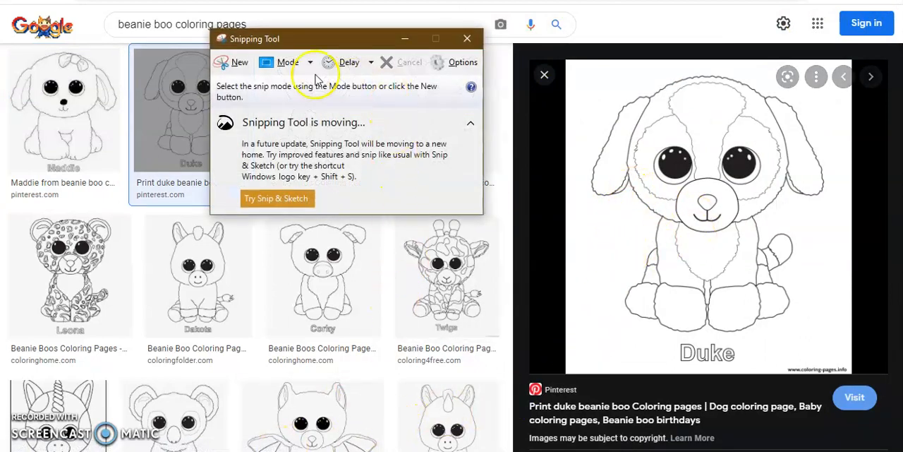
pyautogui.click(228, 63)
pyautogui.moveTo(565, 63); pyautogui.dragTo(851, 372)
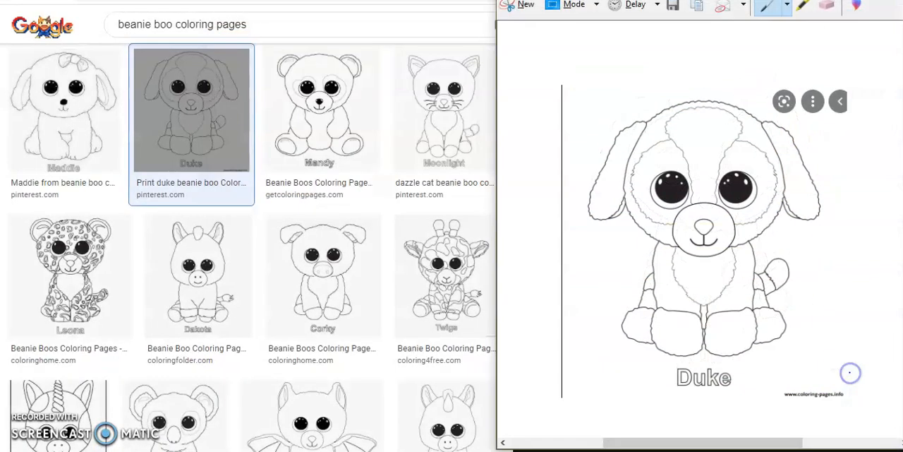
# Save the Duke snip as JPEG file Capture1 in Pictures and close the snip window
pyautogui.click(674, 7)
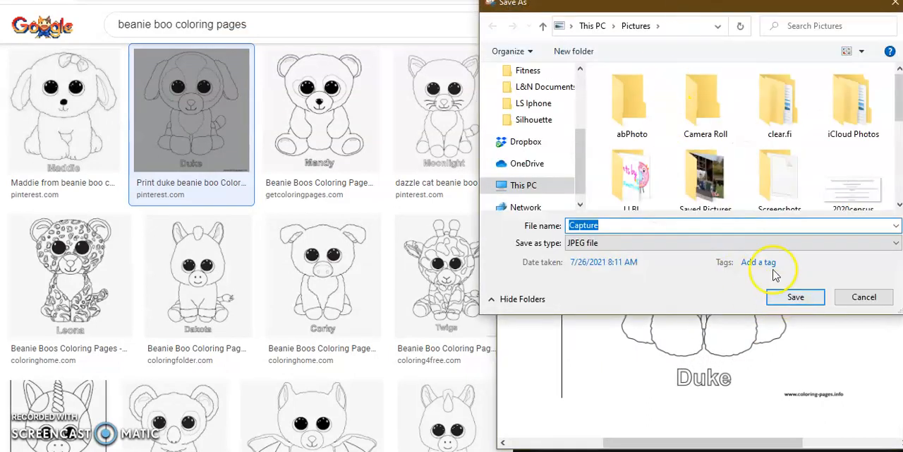
pyautogui.click(729, 227)
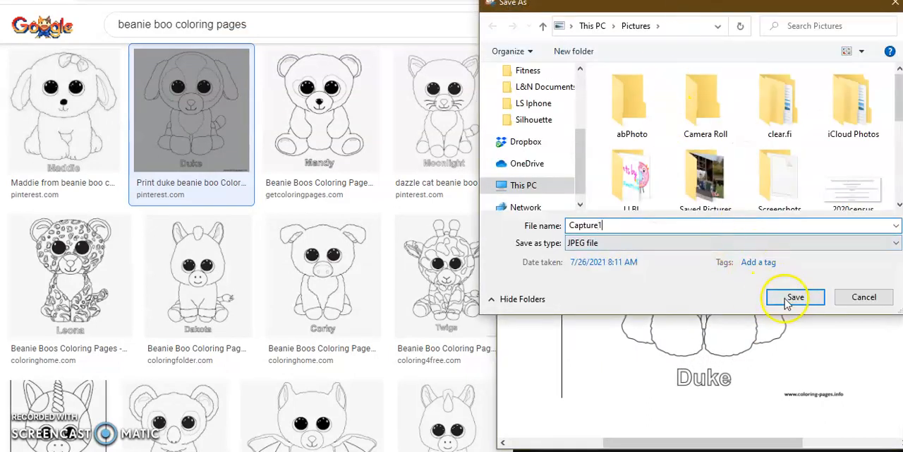
pyautogui.click(791, 298)
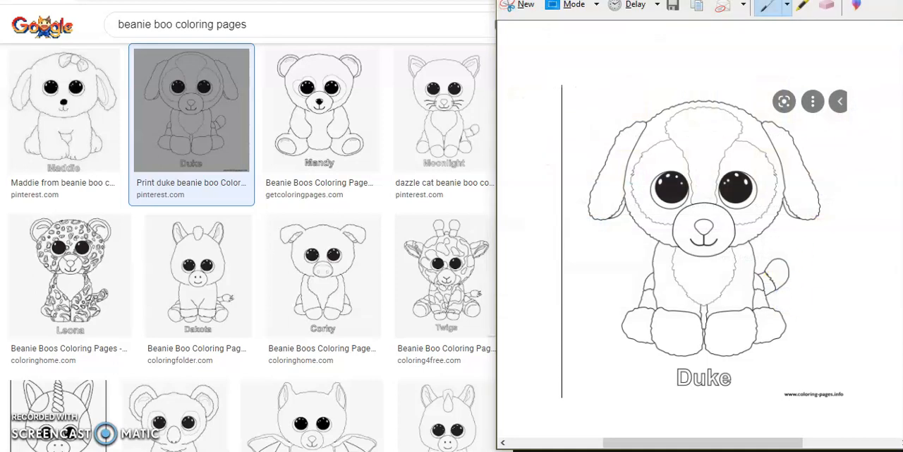
pyautogui.hotkey('alt', 'F4')
# Enlarge the Mandy bear coloring page in the image results and capture the picture with a new snip
pyautogui.click(333, 141)
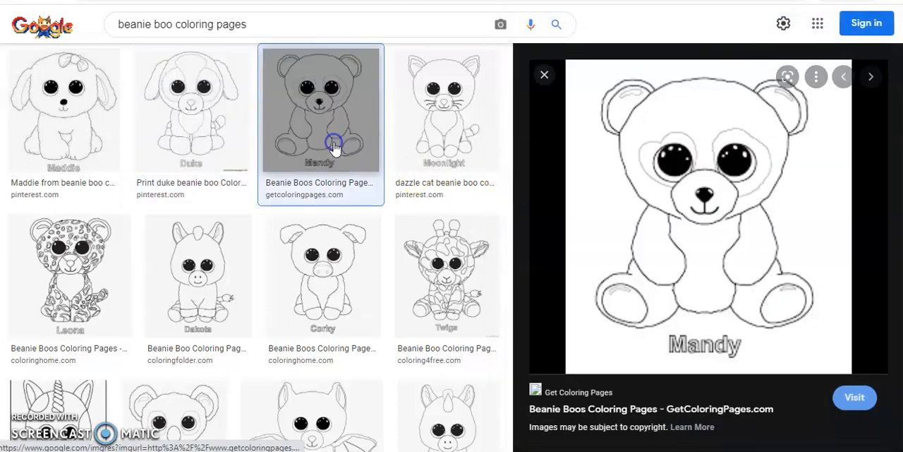
pyautogui.click(557, 451)
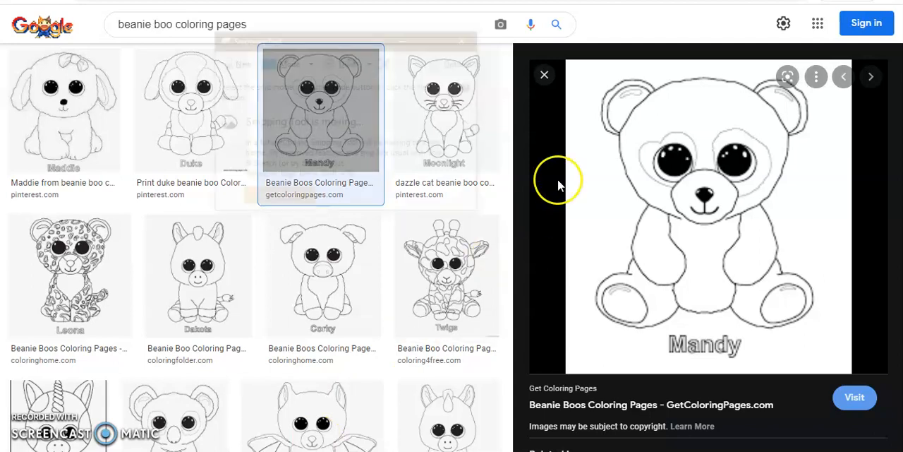
pyautogui.click(235, 62)
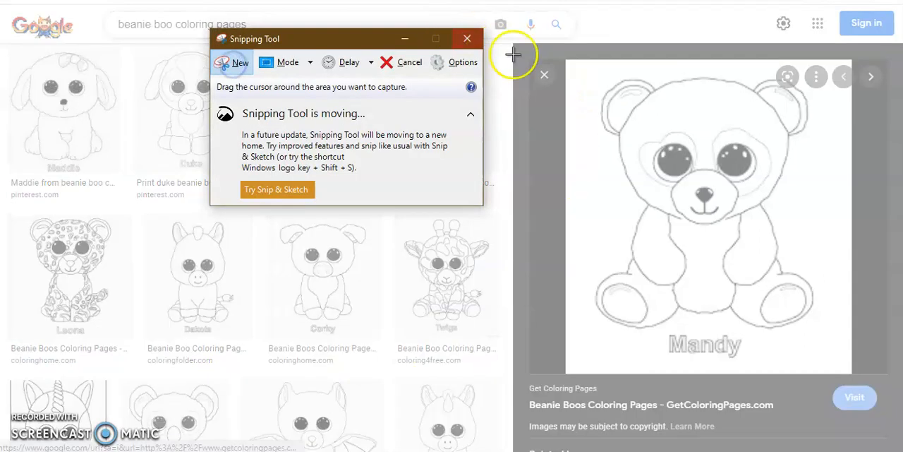
pyautogui.moveTo(570, 63); pyautogui.dragTo(851, 363)
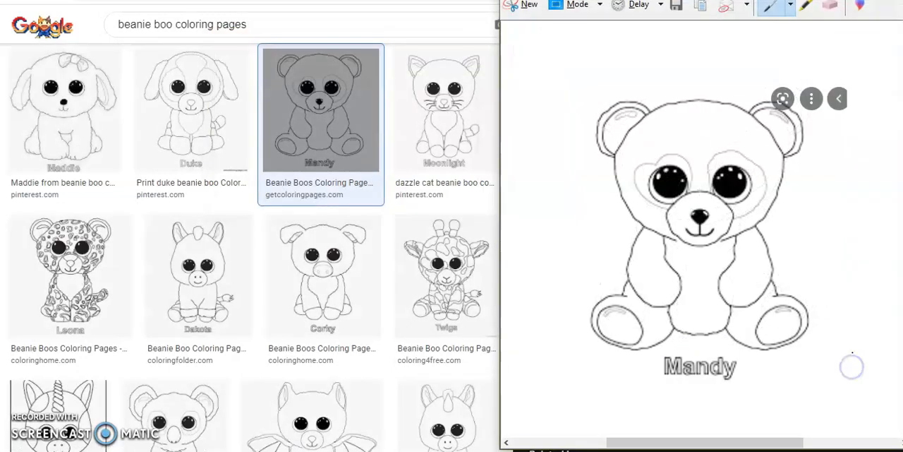
# Save the Mandy snip as JPEG file Capture2 in the Pictures folder
pyautogui.click(677, 7)
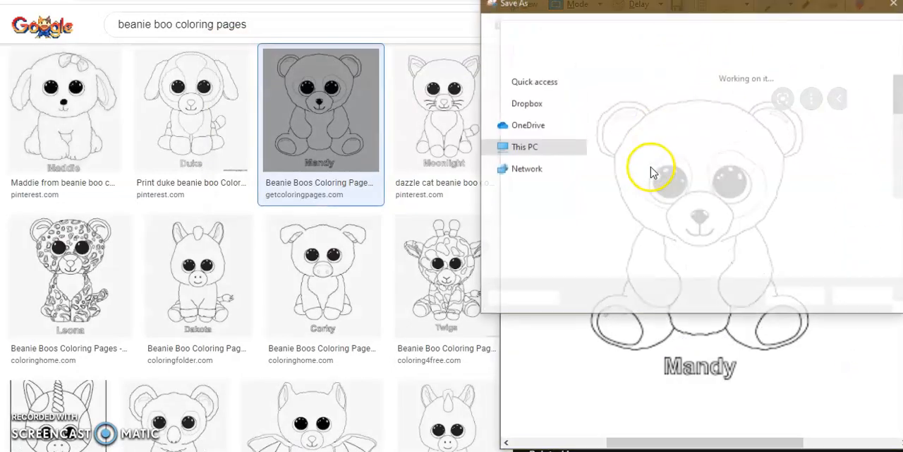
pyautogui.click(617, 225)
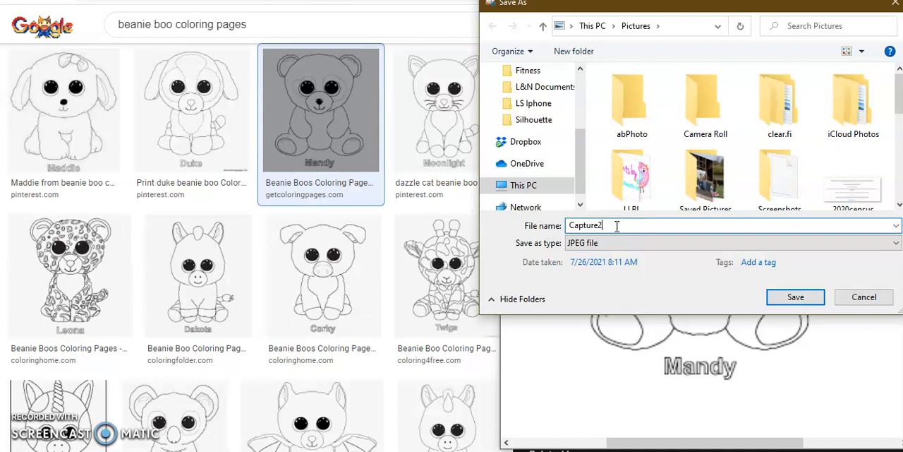
pyautogui.click(795, 296)
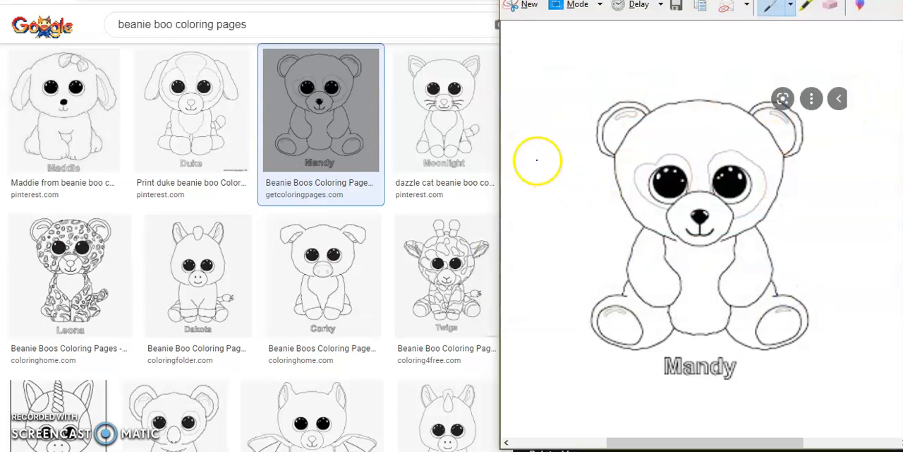
# Enlarge the Twigs giraffe coloring page in the image results and capture the picture with a new snip
pyautogui.click(447, 282)
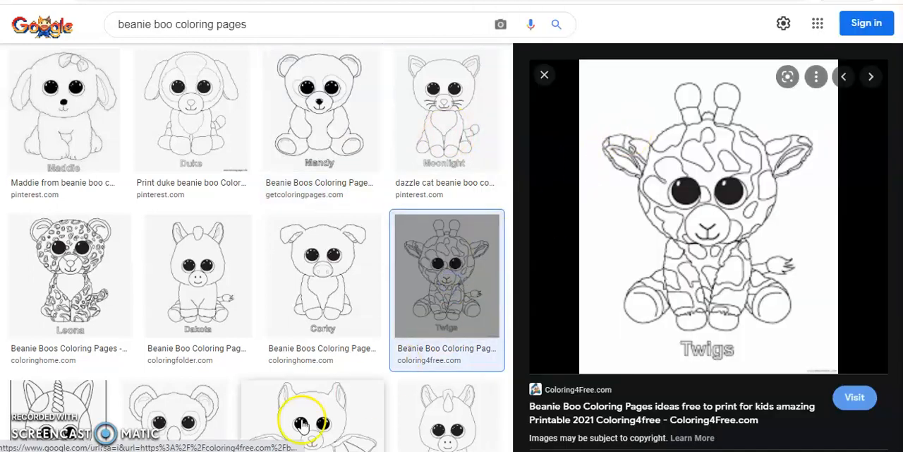
pyautogui.click(300, 451)
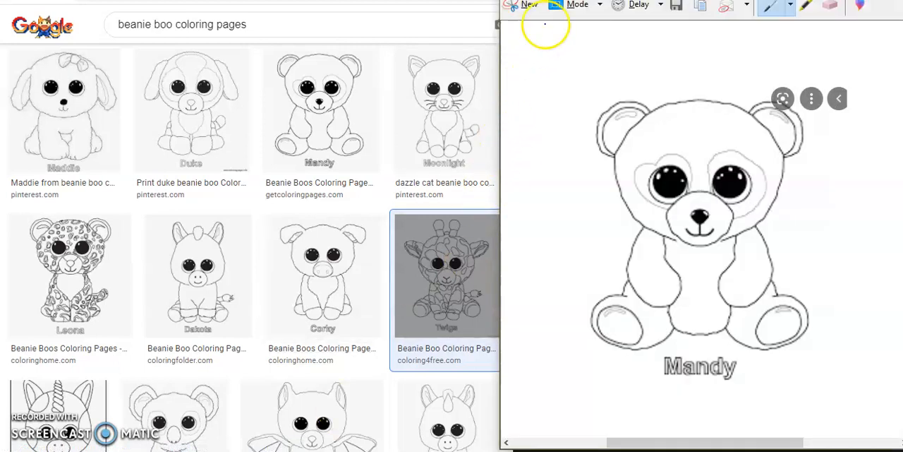
pyautogui.click(529, 6)
pyautogui.moveTo(585, 64); pyautogui.dragTo(838, 374)
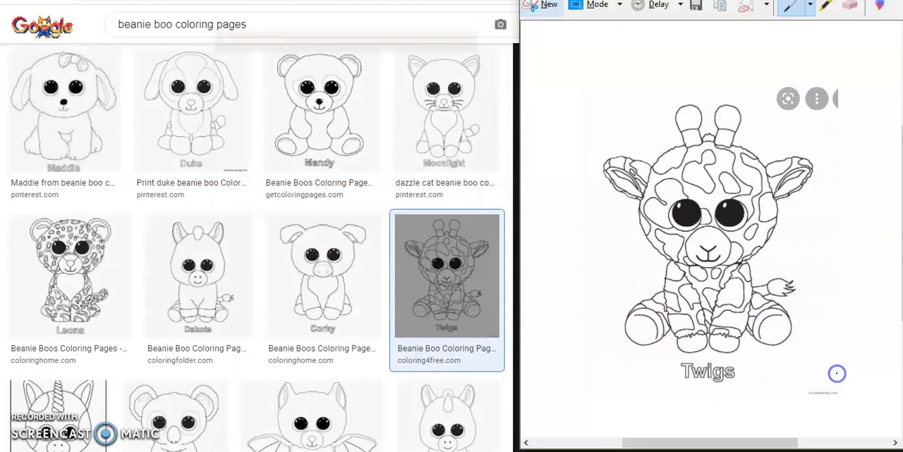
# Save the Twigs snip as JPEG file Capture3 in Pictures and close Snipping Tool
pyautogui.click(697, 7)
pyautogui.click(674, 226)
pyautogui.write('3')
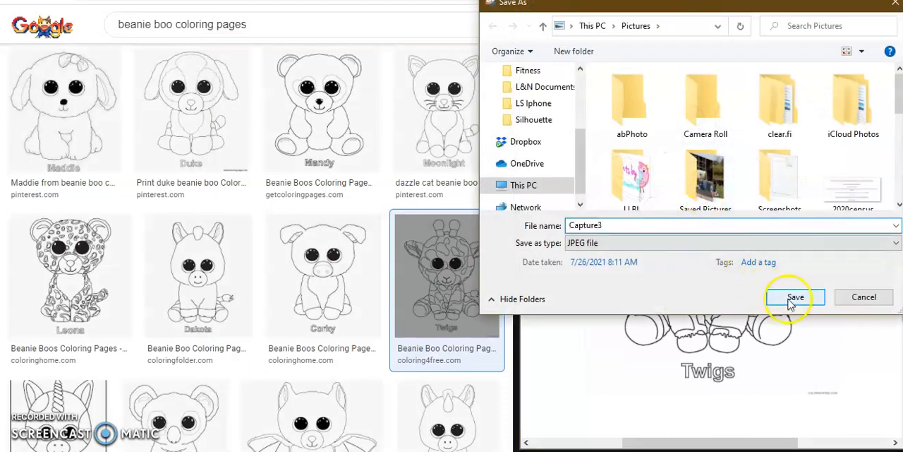
pyautogui.click(792, 297)
pyautogui.hotkey('alt', 'F4')
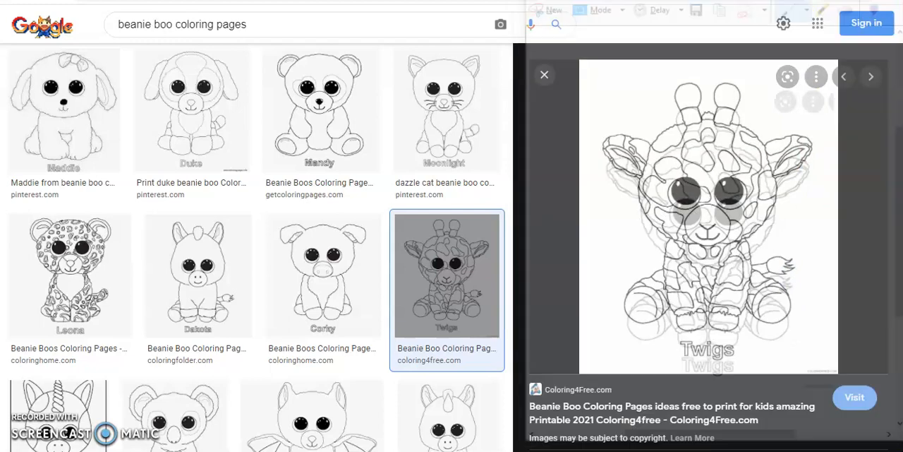
# Switch to Silhouette Studio and open Capture, Capture1, Capture2, Capture3 and CZ1wqEjUsAAvdBG together from the Pictures folder
pyautogui.click(436, 451)
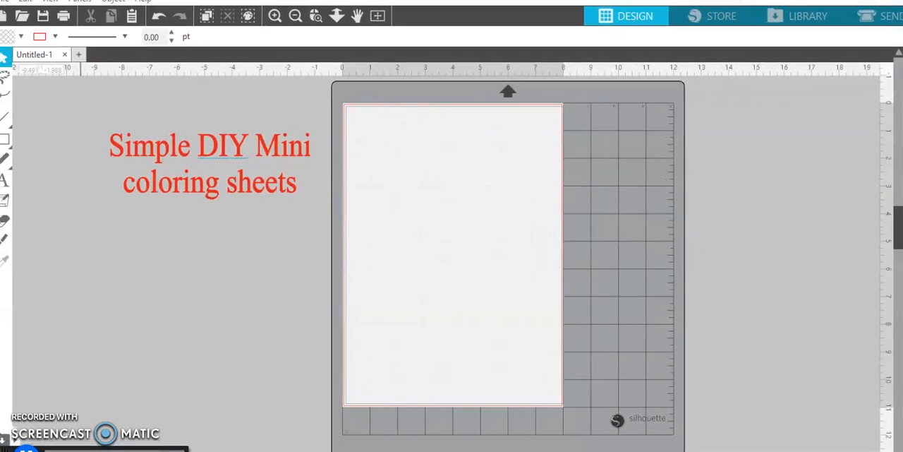
pyautogui.click(7, 1)
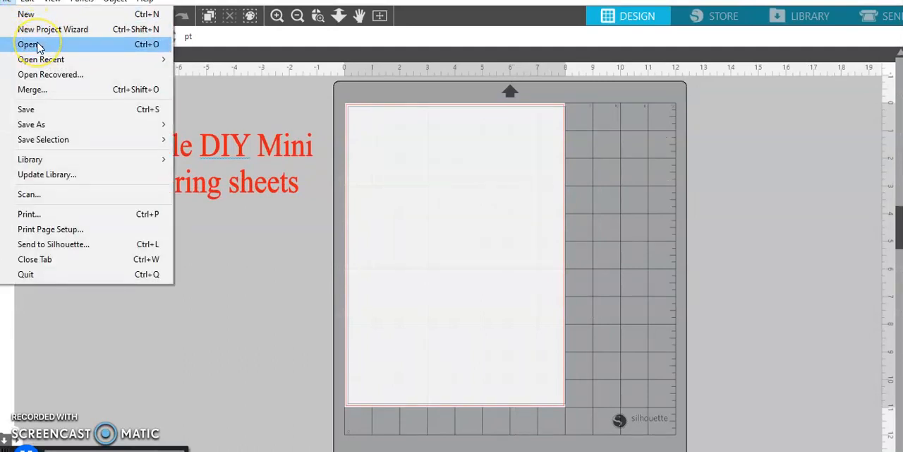
pyautogui.moveTo(48, 65)
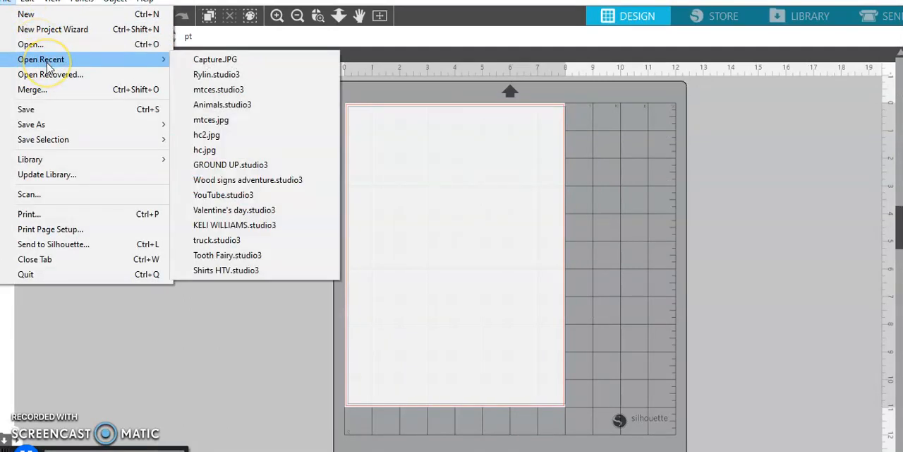
pyautogui.click(50, 44)
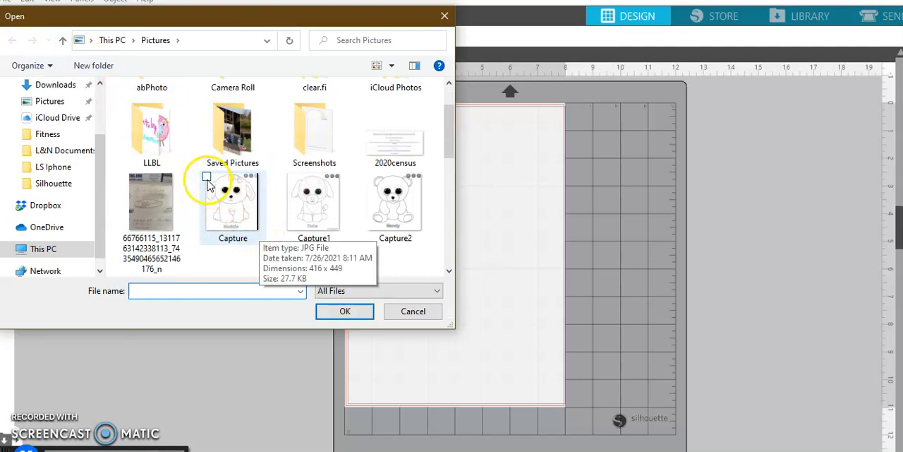
pyautogui.click(208, 182)
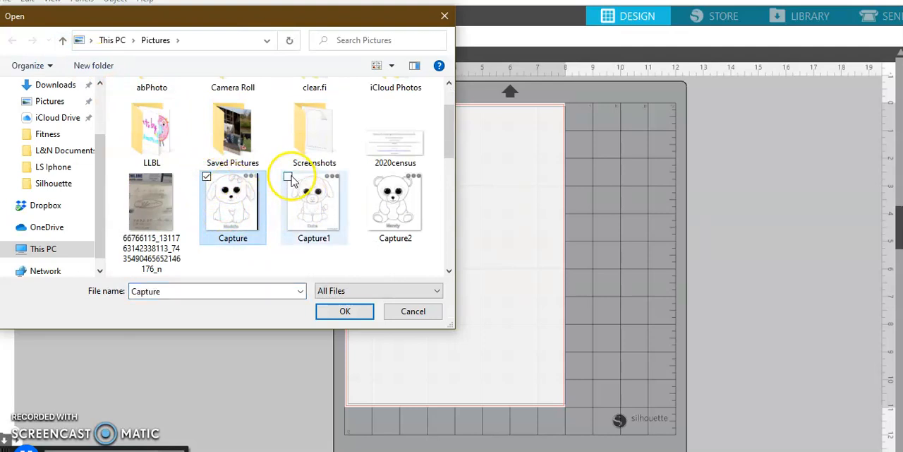
pyautogui.click(290, 178)
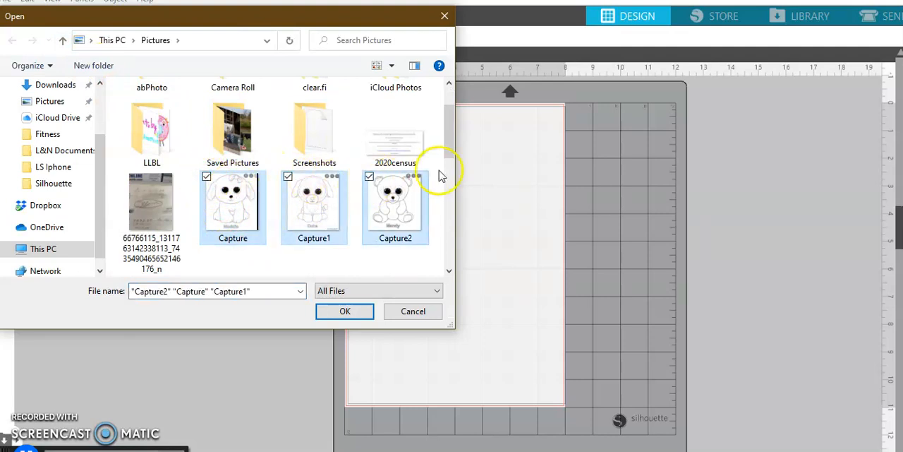
pyautogui.moveTo(450, 150); pyautogui.dragTo(453, 180)
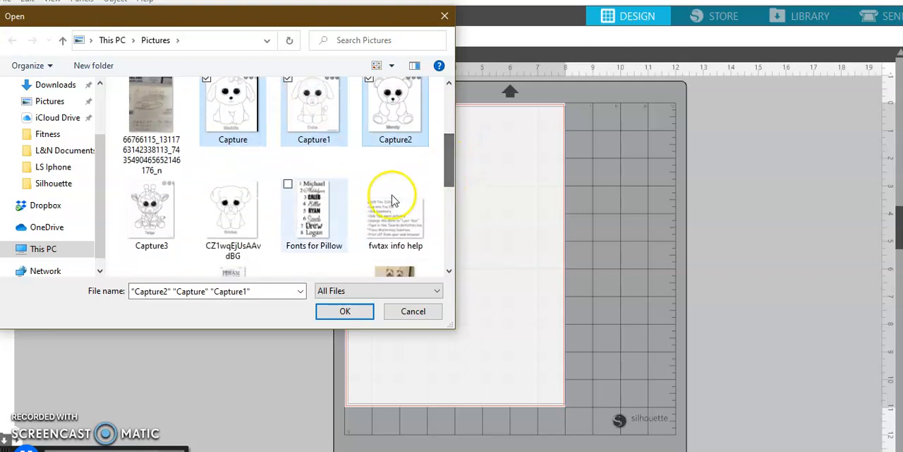
pyautogui.click(126, 185)
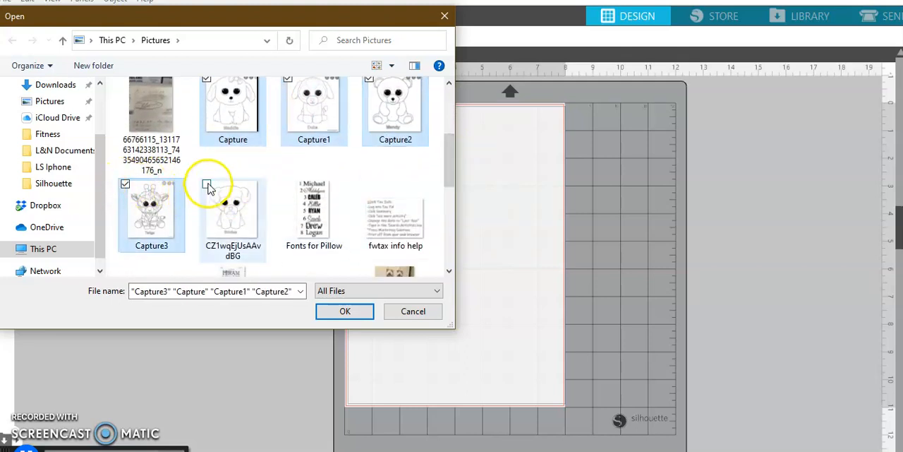
pyautogui.click(206, 185)
pyautogui.click(345, 311)
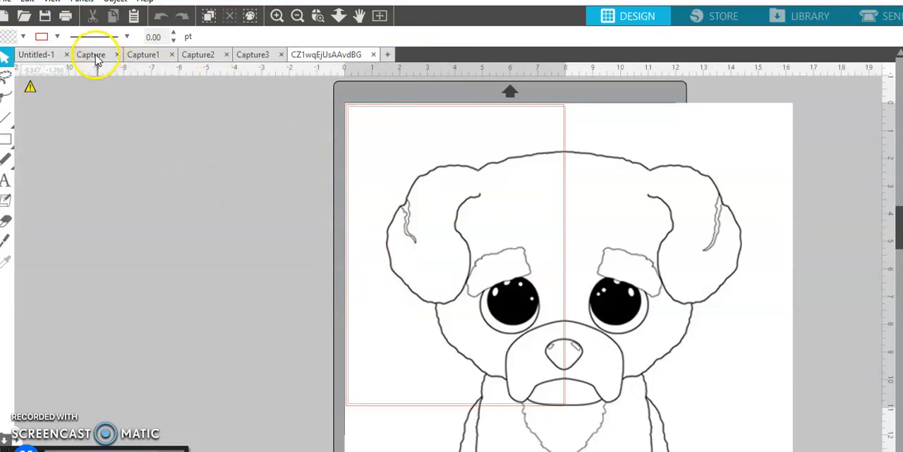
# Cut the Brutus dog picture out of the CZ1wqEjUsAAvdBG document and paste it into Untitled-1
pyautogui.click(519, 326)
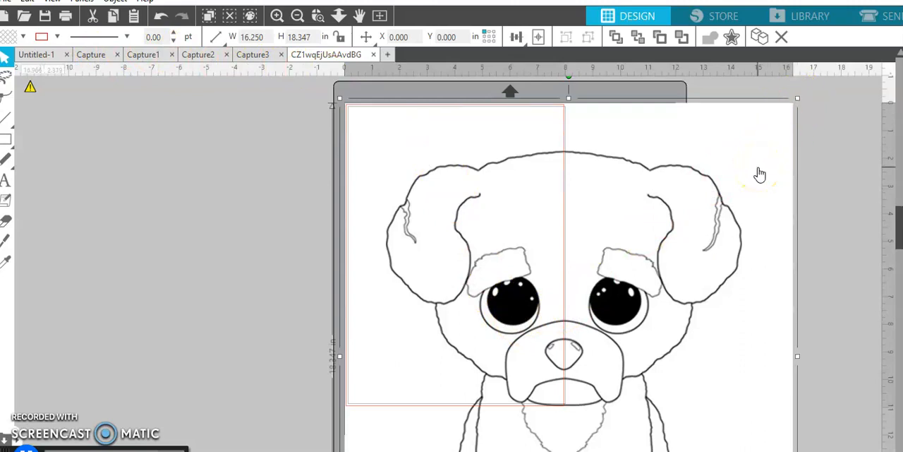
pyautogui.press('Delete')
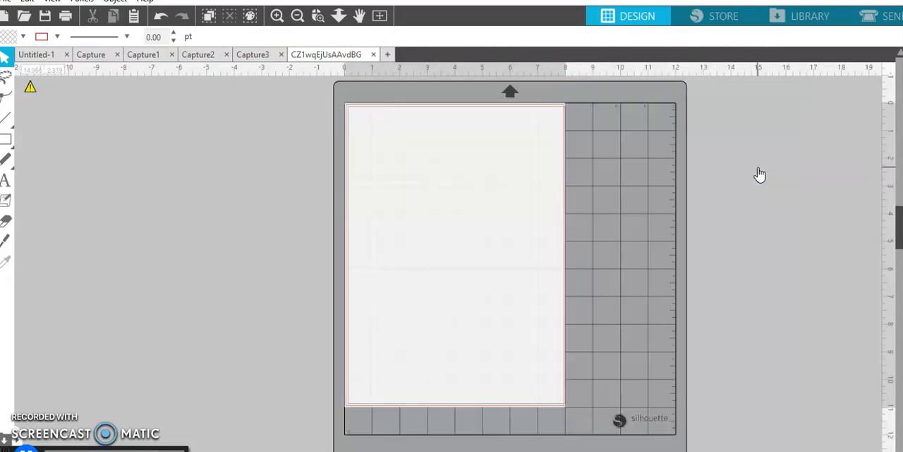
pyautogui.click(28, 56)
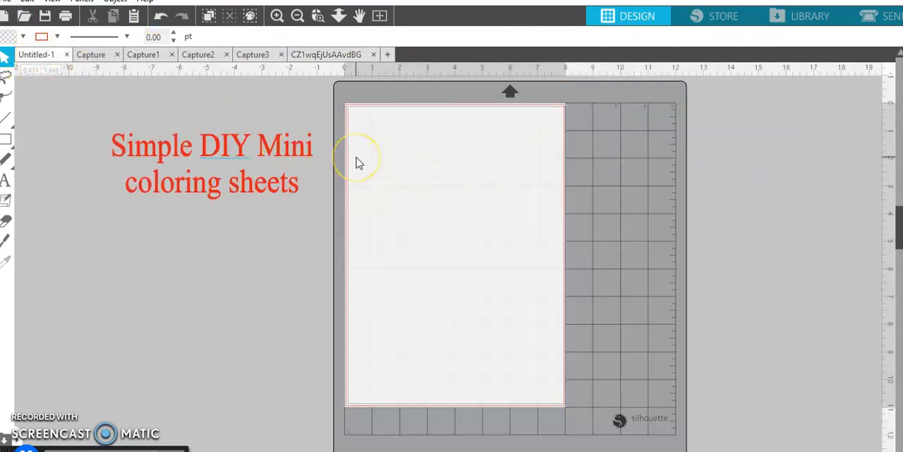
pyautogui.hotkey('ctrl', 'v')
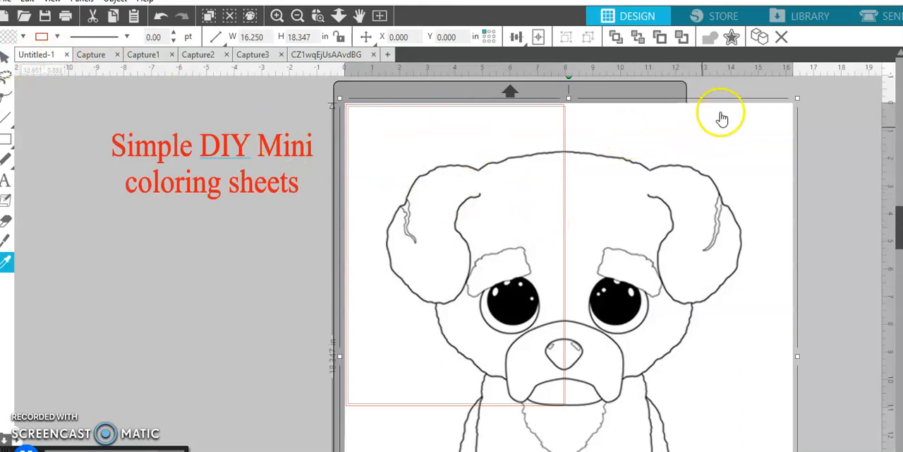
# Shrink the Brutus picture to about 5.37 by 6.07 in and place it in the page's upper-left corner
pyautogui.moveTo(796, 99); pyautogui.dragTo(448, 137)
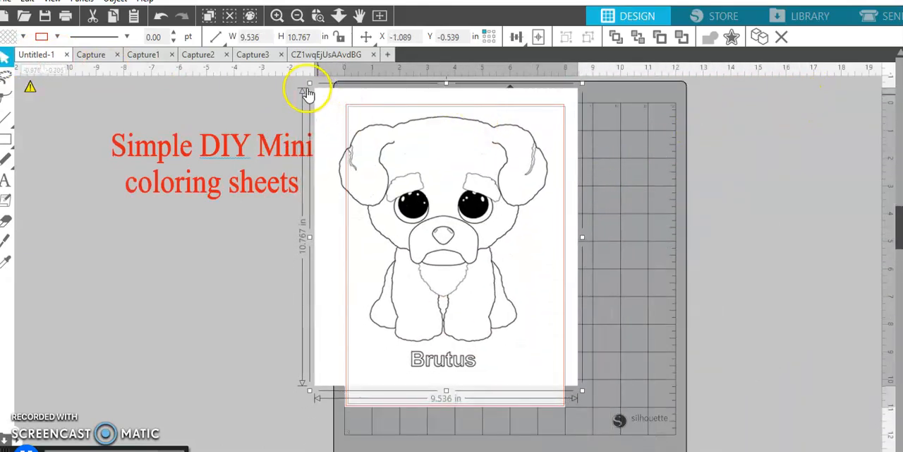
pyautogui.moveTo(308, 83); pyautogui.dragTo(451, 221)
pyautogui.moveTo(489, 288); pyautogui.dragTo(406, 175)
# Cut the Maddie picture from the Capture document, paste it into Untitled-1 and place it below Brutus
pyautogui.click(100, 59)
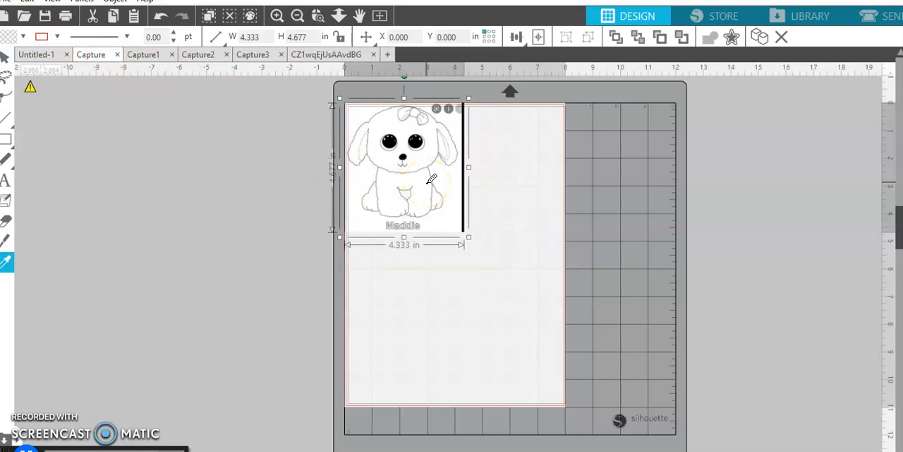
pyautogui.hotkey('ctrl', 'x')
pyautogui.click(39, 56)
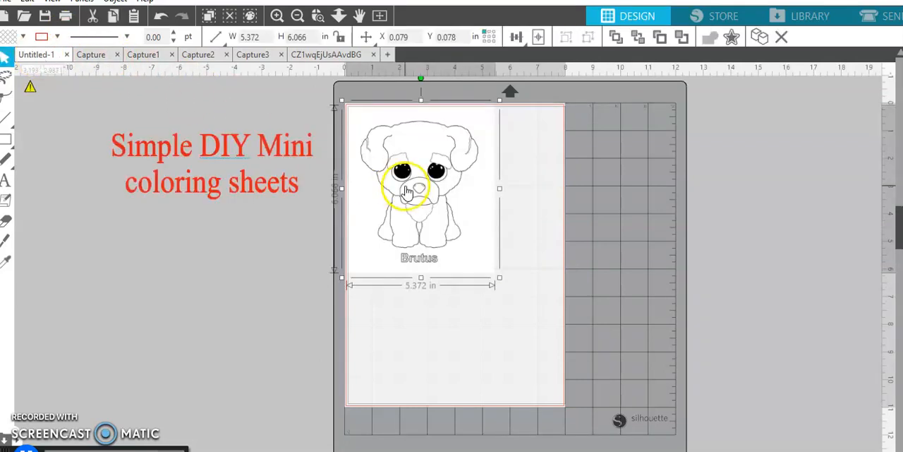
pyautogui.hotkey('ctrl', 'v')
pyautogui.moveTo(460, 273); pyautogui.dragTo(437, 367)
# Cut the Duke picture from Capture1, paste it into Untitled-1 and place it just right of Brutus
pyautogui.click(145, 56)
pyautogui.click(403, 162)
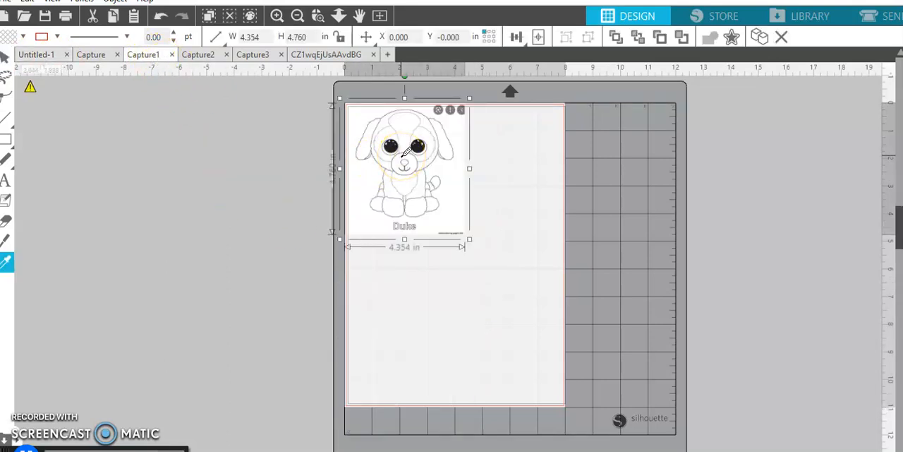
pyautogui.hotkey('ctrl', 'x')
pyautogui.click(41, 55)
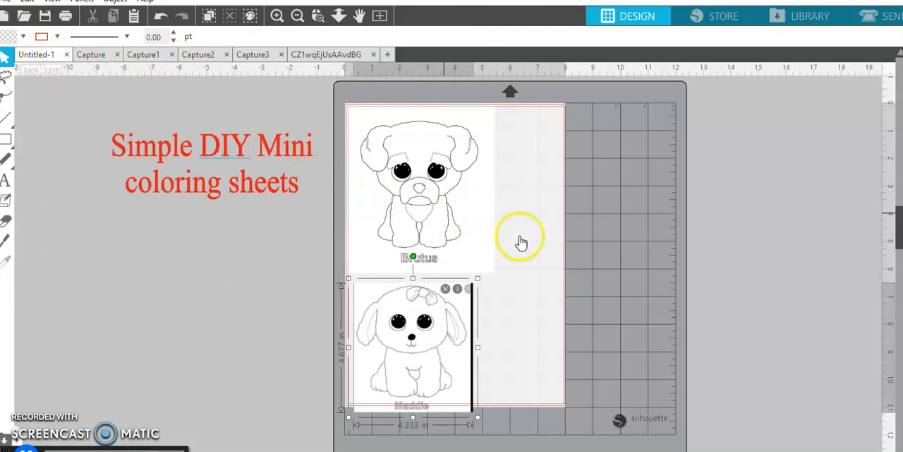
pyautogui.hotkey('ctrl', 'v')
pyautogui.moveTo(474, 242); pyautogui.dragTo(572, 188)
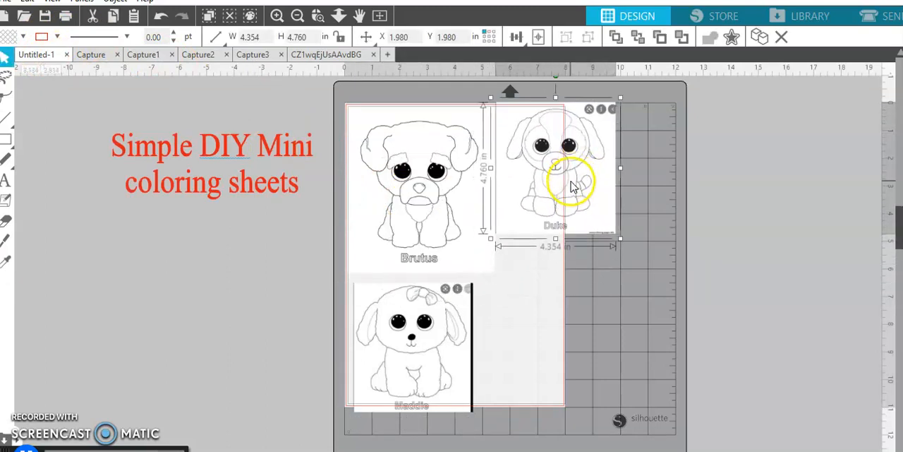
# Cut the Mandy bear from Capture2, paste it into Untitled-1 and place it below Duke
pyautogui.click(198, 56)
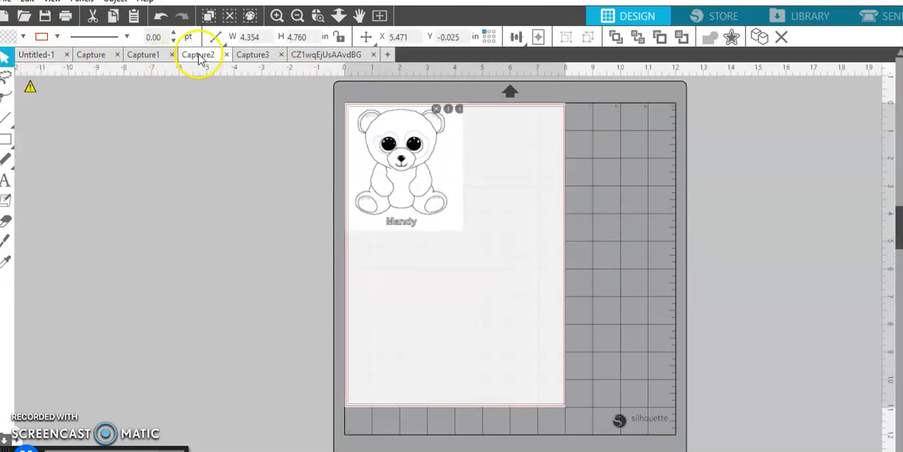
pyautogui.rightClick(418, 199)
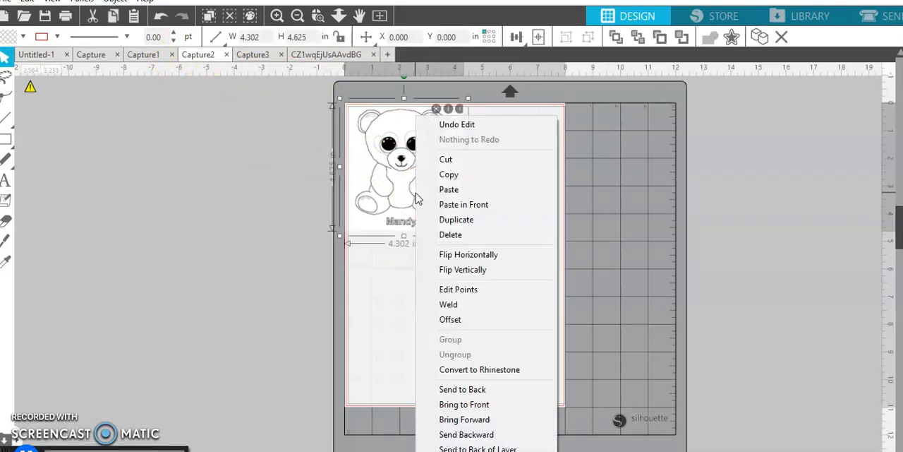
pyautogui.click(446, 160)
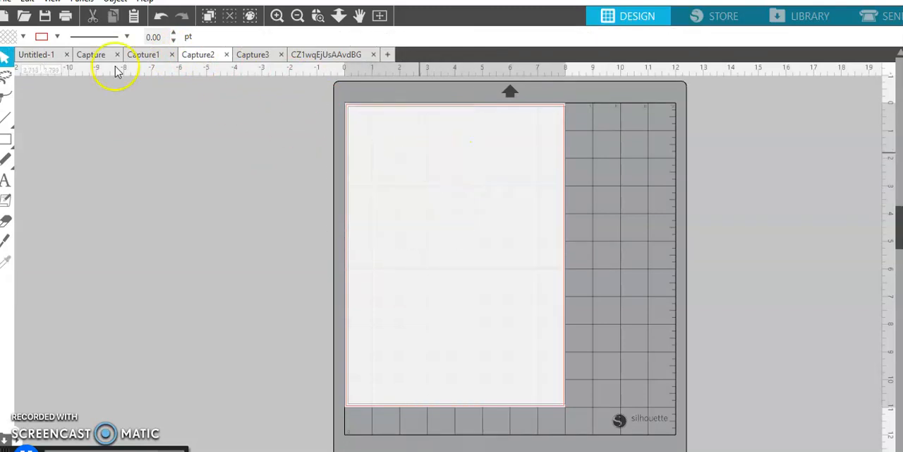
pyautogui.click(39, 55)
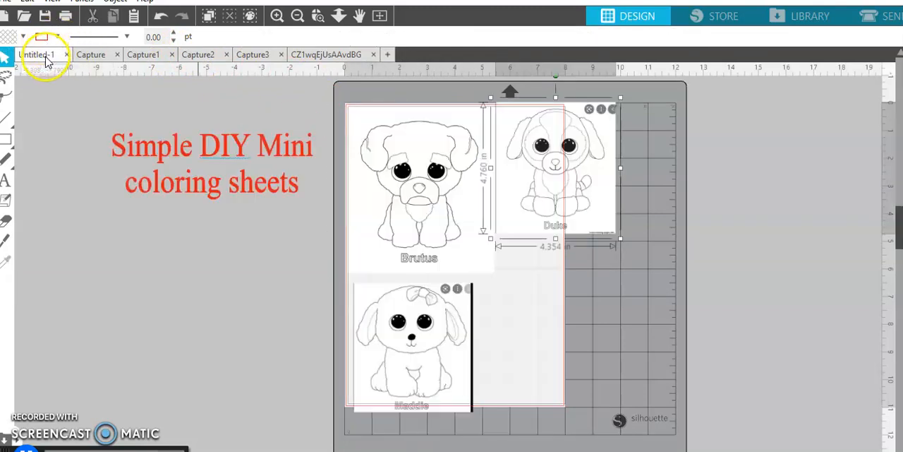
pyautogui.rightClick(494, 299)
pyautogui.click(541, 188)
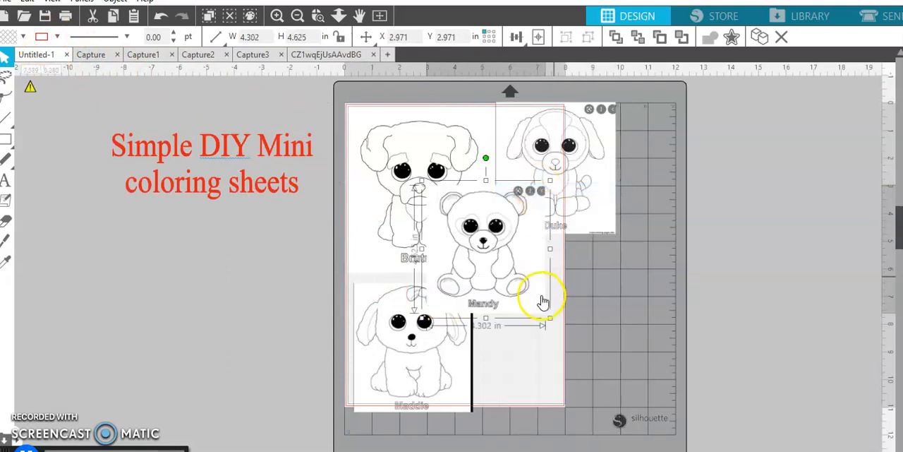
pyautogui.moveTo(544, 302); pyautogui.dragTo(631, 355)
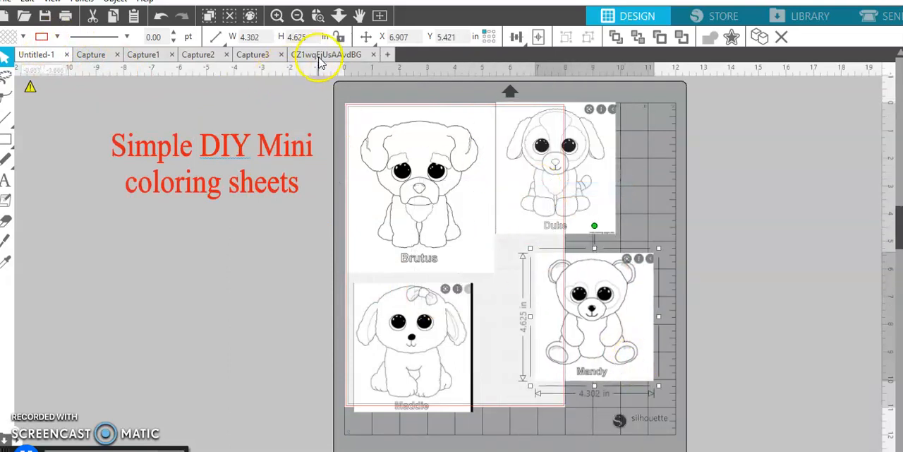
# Cut the Twigs giraffe from Capture3, paste it into Untitled-1 and park it off the page below the red title
pyautogui.click(319, 58)
pyautogui.click(259, 56)
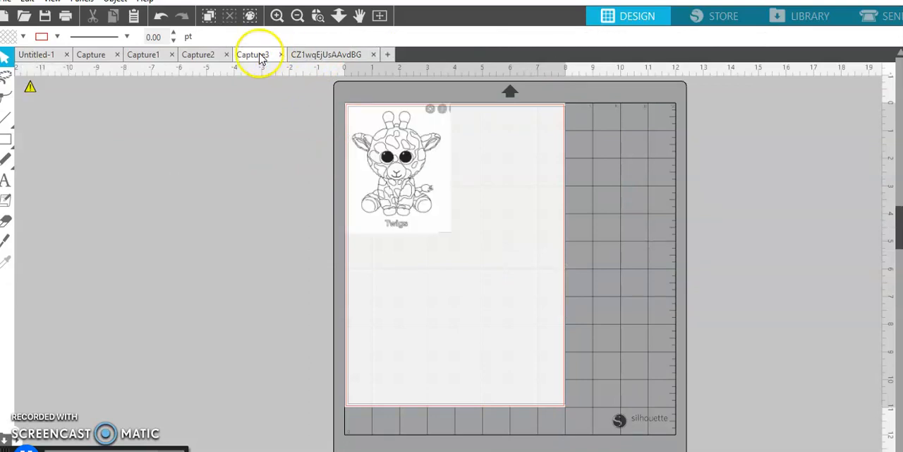
pyautogui.click(416, 209)
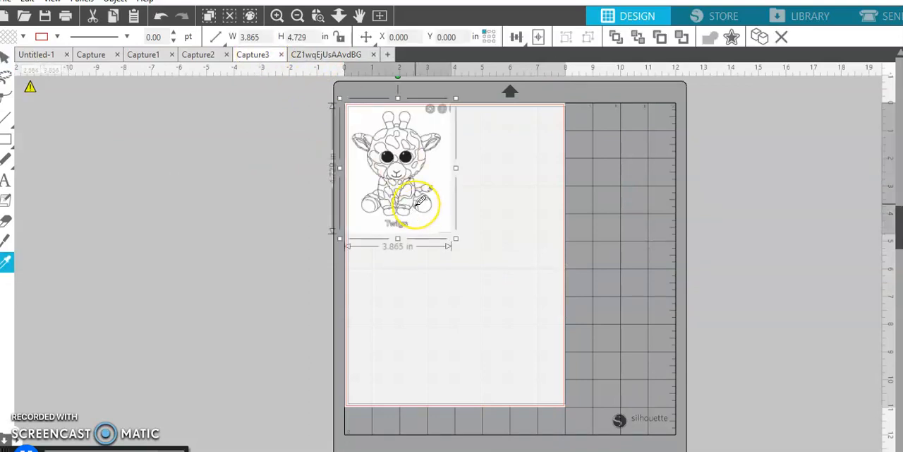
pyautogui.hotkey('ctrl', 'x')
pyautogui.click(51, 56)
pyautogui.rightClick(167, 214)
pyautogui.click(199, 189)
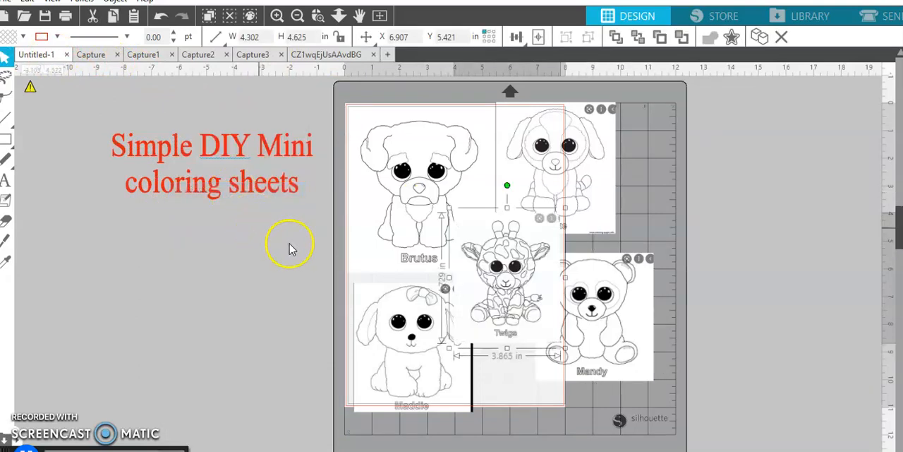
pyautogui.moveTo(504, 279); pyautogui.dragTo(208, 299)
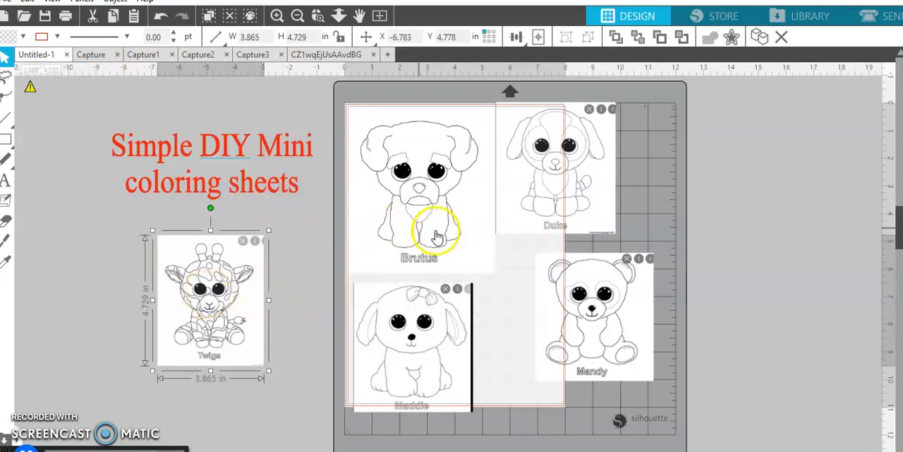
# Delete the Brutus picture and move Twigs into the page's upper-left corner
pyautogui.click(439, 237)
pyautogui.press('Delete')
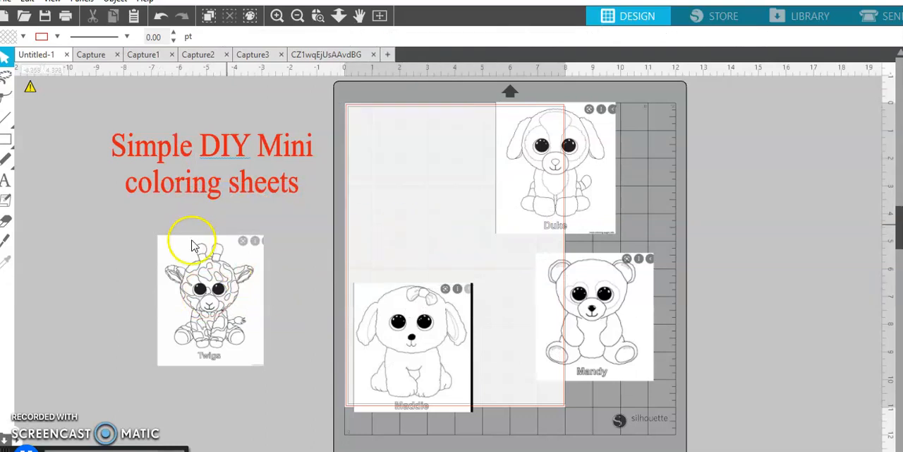
pyautogui.moveTo(251, 268); pyautogui.dragTo(413, 173)
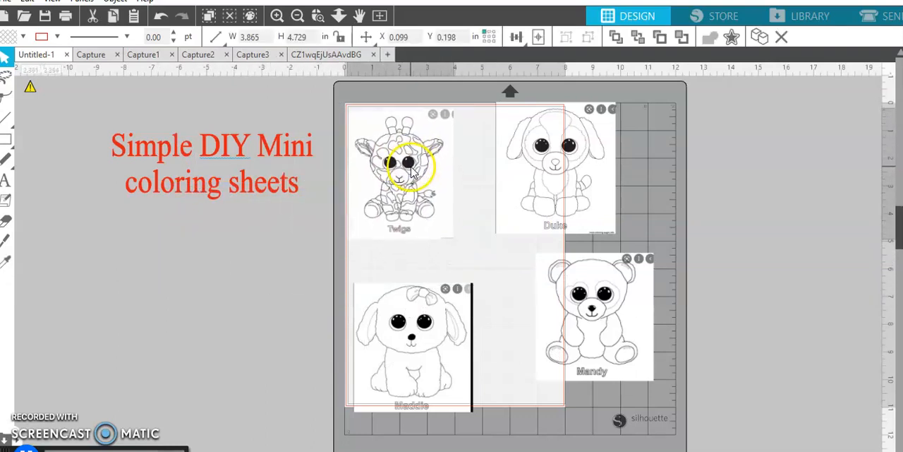
# Slice around the round icons in the Twigs picture's upper-right corner with the Knife tool in Outline mode
pyautogui.scroll(3, 413, 150)
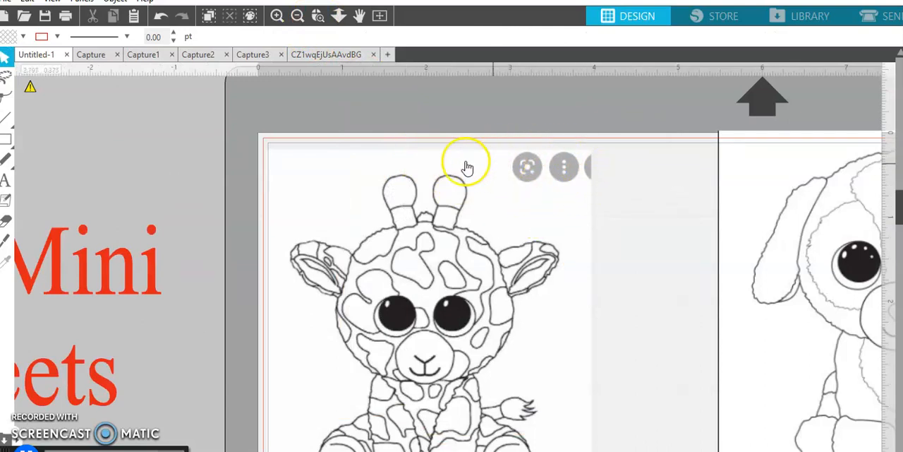
pyautogui.click(14, 243)
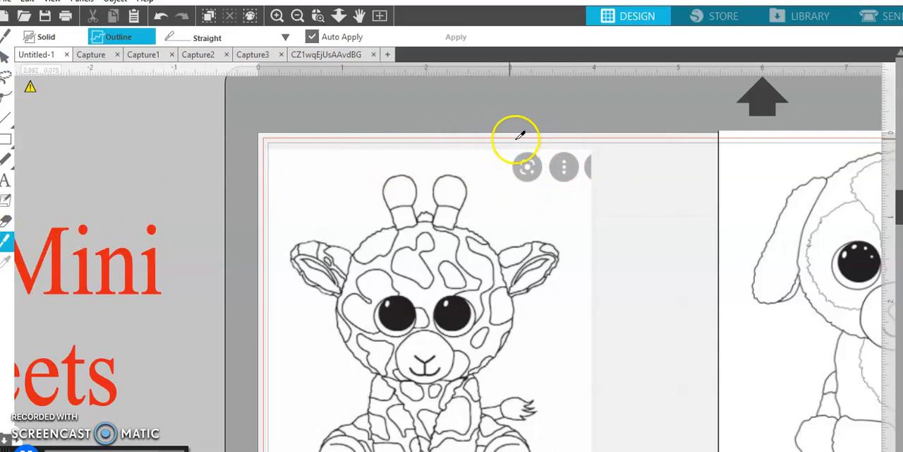
pyautogui.moveTo(509, 144)
pyautogui.mouseDown()
pyautogui.moveTo(518, 166)
pyautogui.moveTo(513, 200)
pyautogui.moveTo(600, 199)
pyautogui.mouseUp()
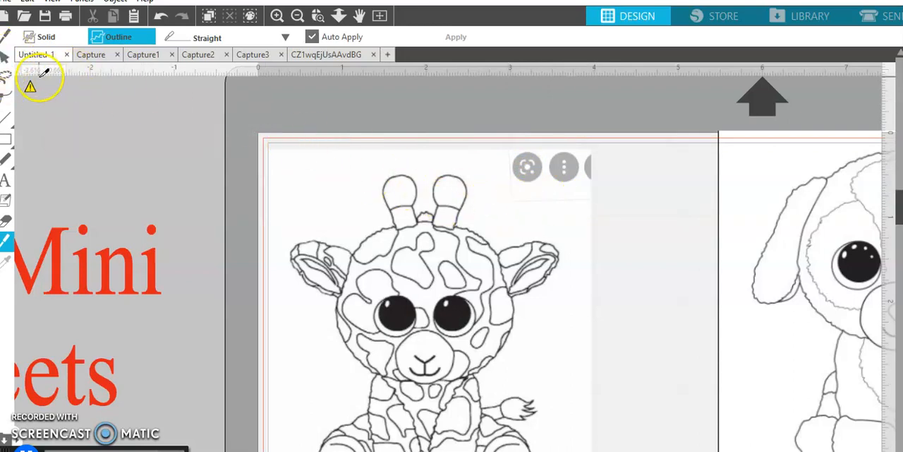
# Try to pull the icon corner away from the Twigs picture, and undo the move and the last knife cut
pyautogui.click(5, 62)
pyautogui.moveTo(565, 166)
pyautogui.mouseDown()
pyautogui.moveTo(565, 122)
pyautogui.moveTo(556, 182)
pyautogui.moveTo(556, 153)
pyautogui.mouseUp()
pyautogui.moveTo(541, 98); pyautogui.dragTo(540, 87)
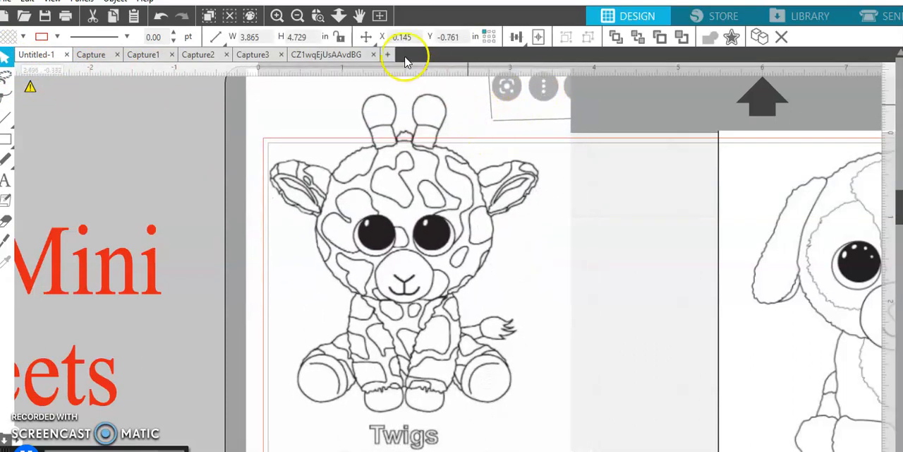
pyautogui.click(162, 17)
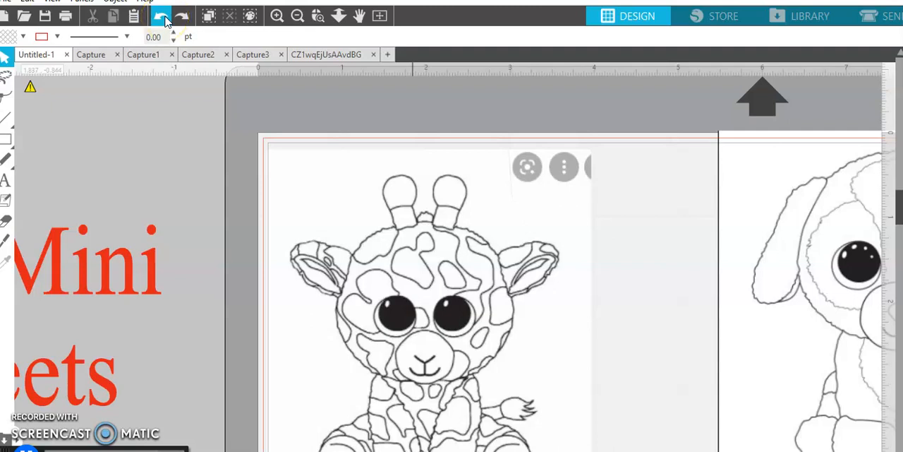
# Slice horizontally below the icons on the Twigs picture with the Knife and move the cut-off corner piece off the page
pyautogui.click(18, 242)
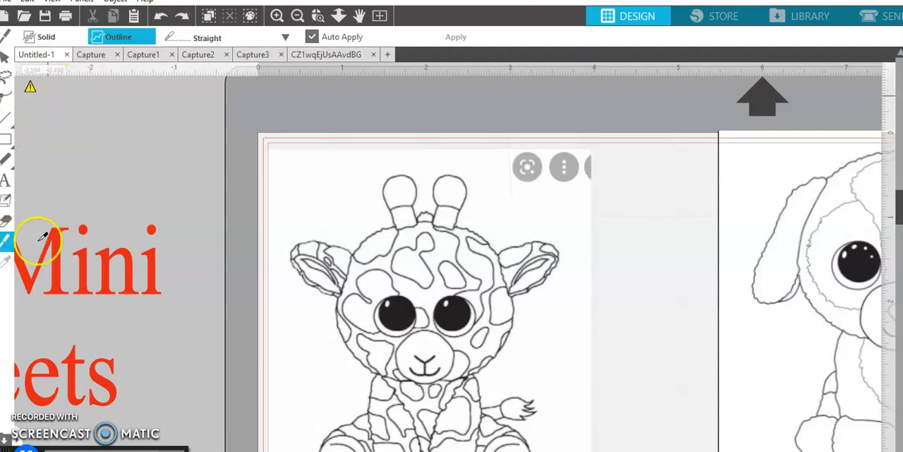
pyautogui.moveTo(517, 191); pyautogui.dragTo(607, 192)
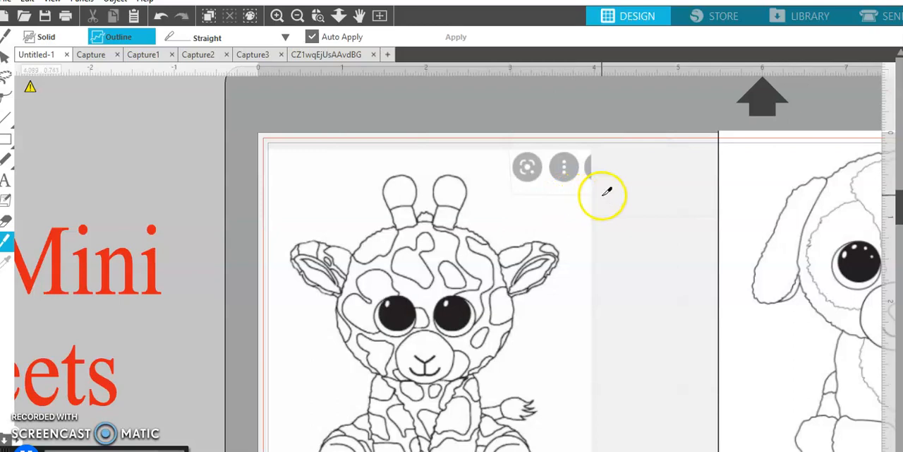
pyautogui.click(6, 62)
pyautogui.moveTo(562, 154); pyautogui.dragTo(167, 81)
pyautogui.moveTo(326, 174); pyautogui.dragTo(333, 171)
pyautogui.click(287, 118)
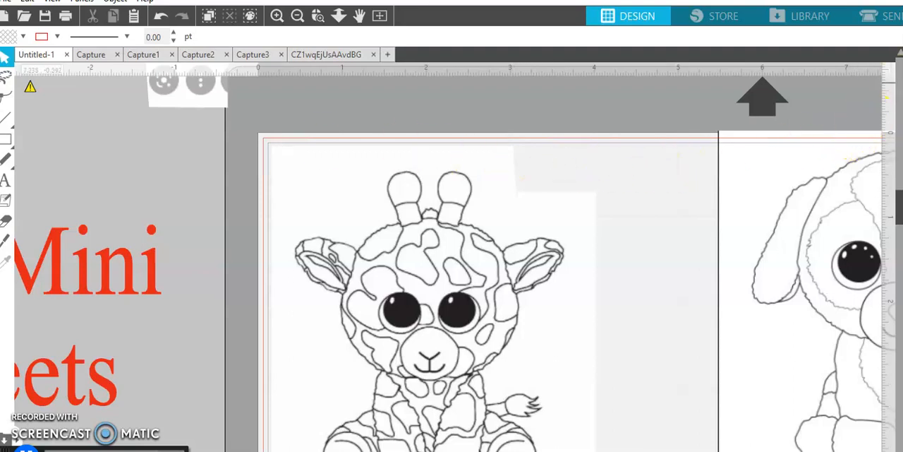
# Turn off Show Cut Border in Page Setup and nudge Twigs into the upper-left corner of the print border
pyautogui.click(885, 134)
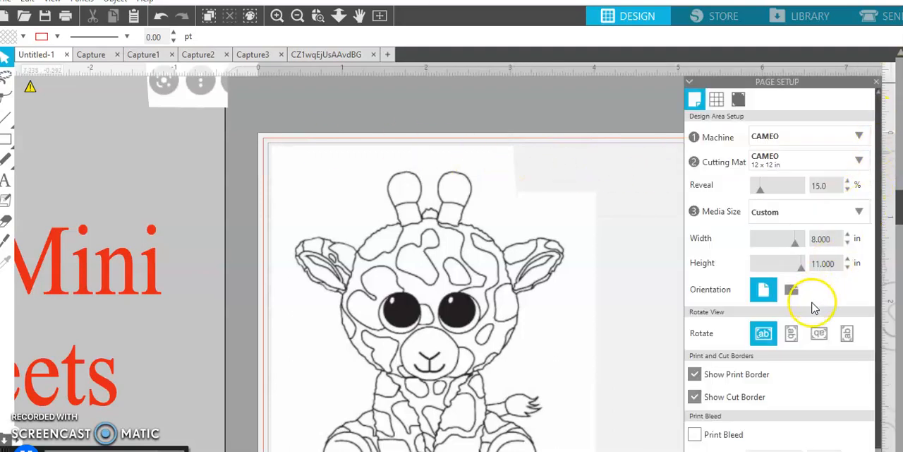
pyautogui.click(695, 397)
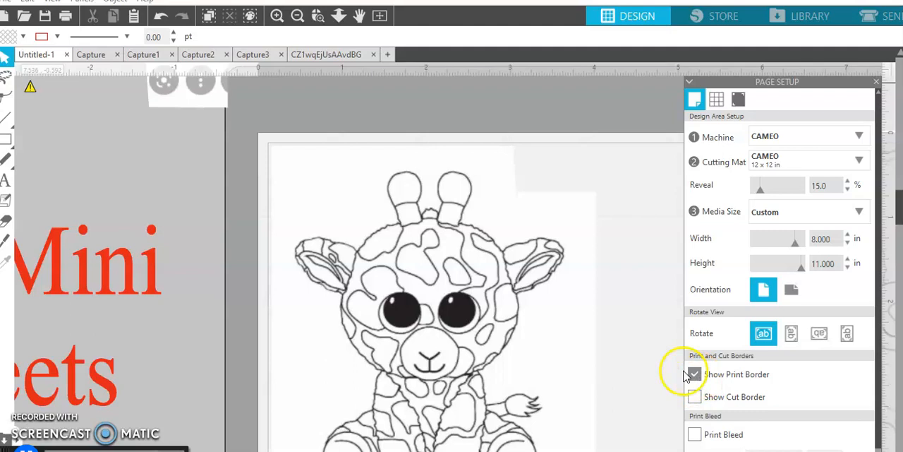
pyautogui.moveTo(447, 176)
pyautogui.mouseDown()
pyautogui.moveTo(444, 169)
pyautogui.moveTo(444, 178)
pyautogui.mouseUp()
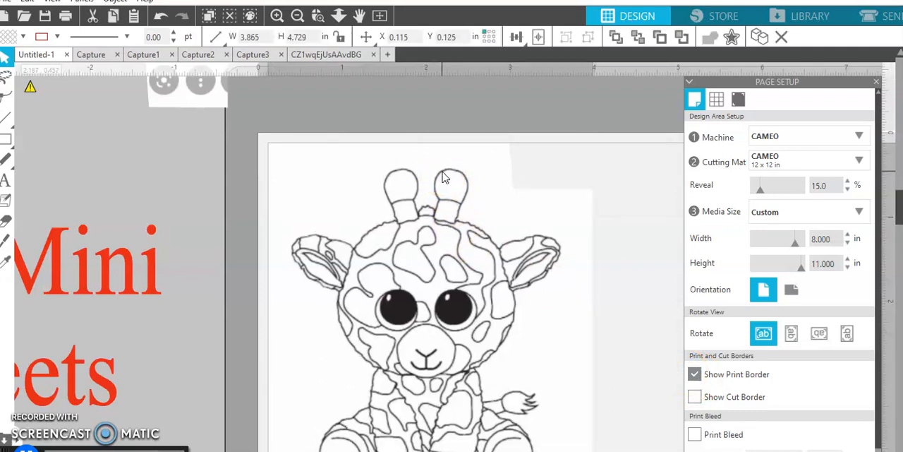
pyautogui.click(443, 173)
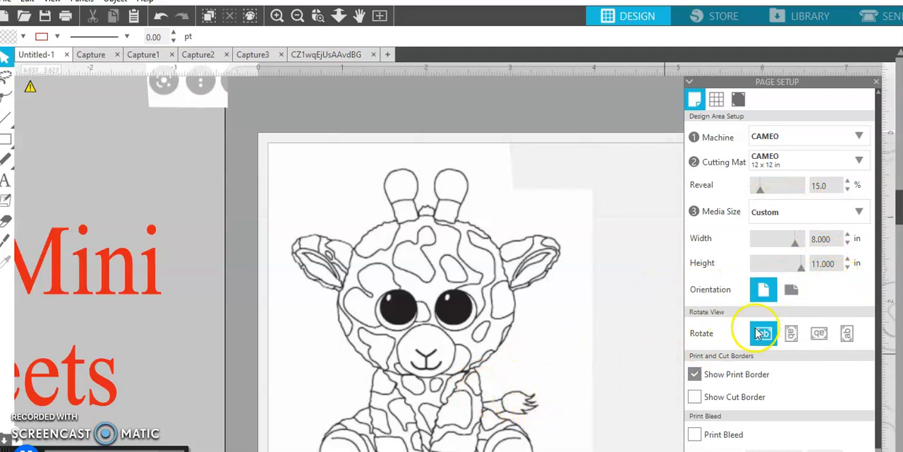
pyautogui.click(821, 241)
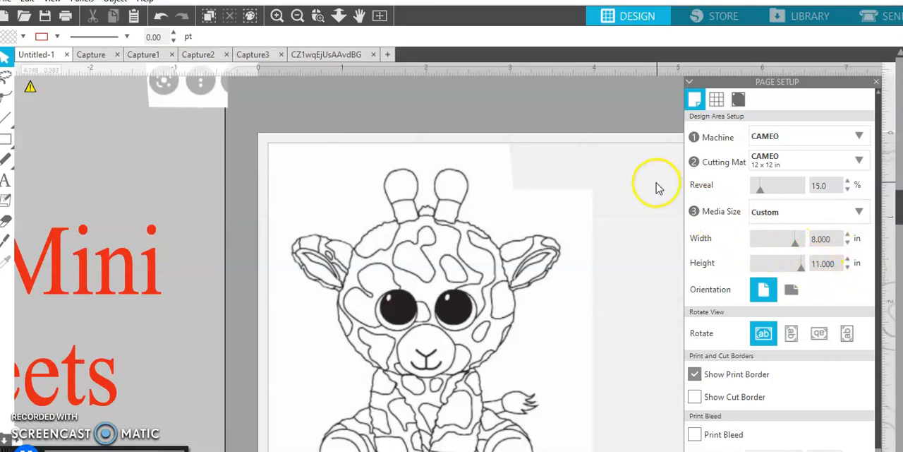
# Move the Duke picture up beside Twigs near the page's upper edge
pyautogui.click(297, 16)
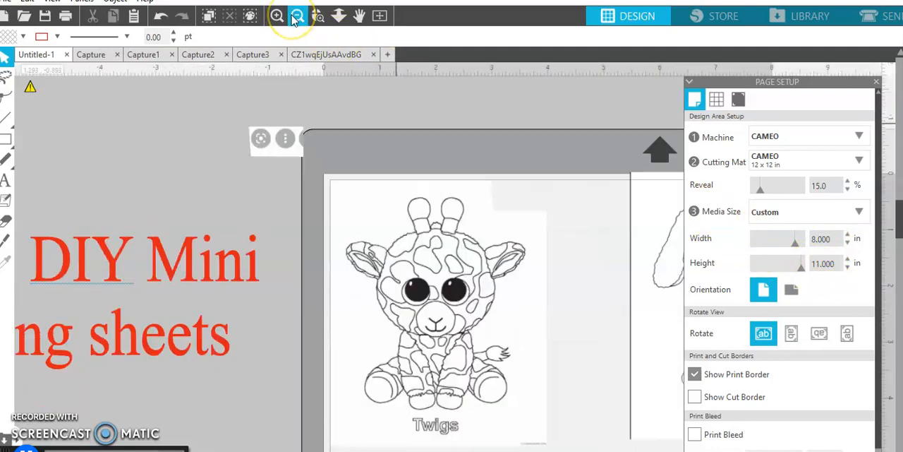
pyautogui.click(296, 16)
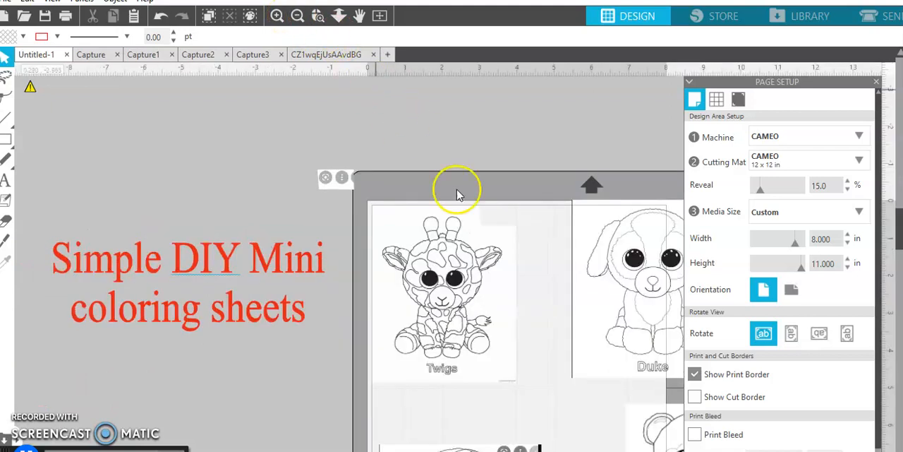
pyautogui.moveTo(568, 451); pyautogui.dragTo(579, 451)
pyautogui.moveTo(565, 332); pyautogui.dragTo(528, 383)
pyautogui.moveTo(530, 323); pyautogui.dragTo(513, 289)
pyautogui.click(514, 290)
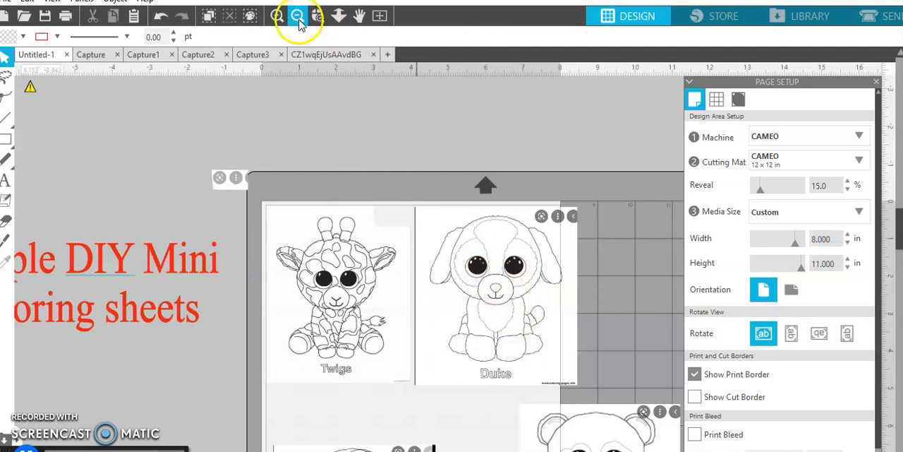
# Erase the round icons from the Duke picture's upper-right corner with the 0.866 in round Eraser in Outline mode
pyautogui.click(472, 286)
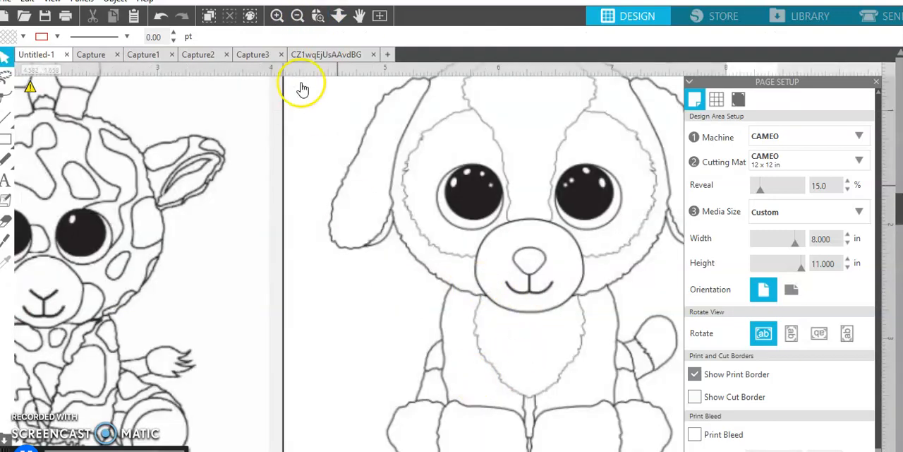
pyautogui.click(297, 16)
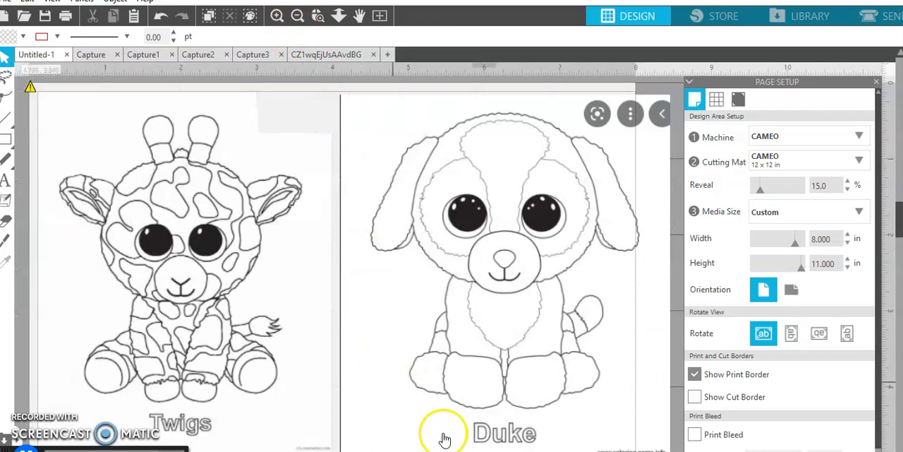
pyautogui.moveTo(468, 451); pyautogui.dragTo(476, 451)
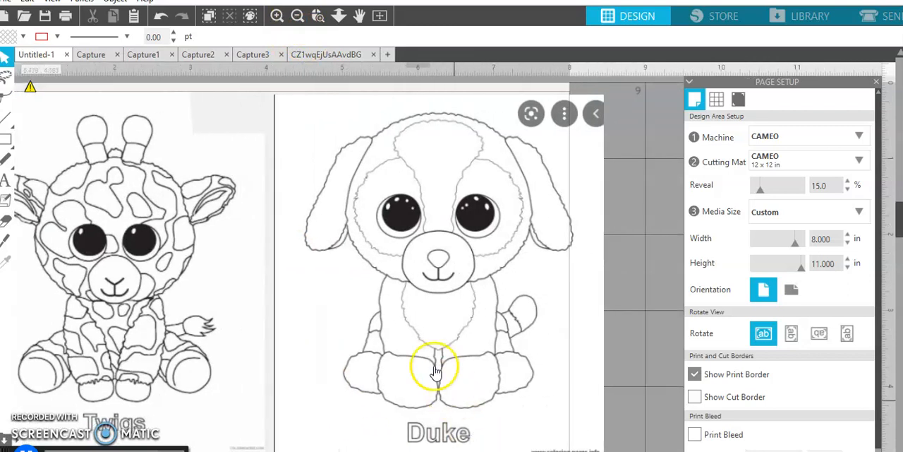
pyautogui.click(6, 221)
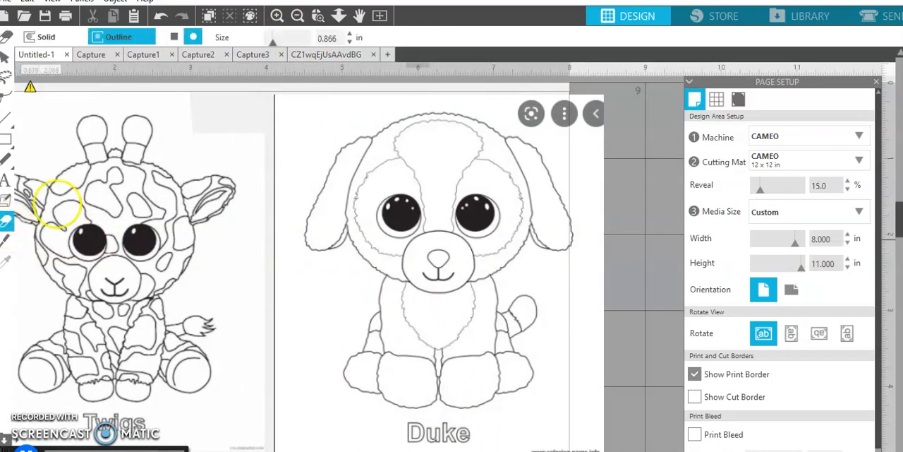
pyautogui.moveTo(517, 93)
pyautogui.mouseDown()
pyautogui.moveTo(528, 121)
pyautogui.moveTo(532, 111)
pyautogui.moveTo(566, 129)
pyautogui.moveTo(621, 131)
pyautogui.moveTo(529, 111)
pyautogui.moveTo(529, 96)
pyautogui.moveTo(598, 101)
pyautogui.moveTo(599, 121)
pyautogui.moveTo(530, 107)
pyautogui.moveTo(567, 95)
pyautogui.moveTo(597, 105)
pyautogui.moveTo(598, 116)
pyautogui.mouseUp()
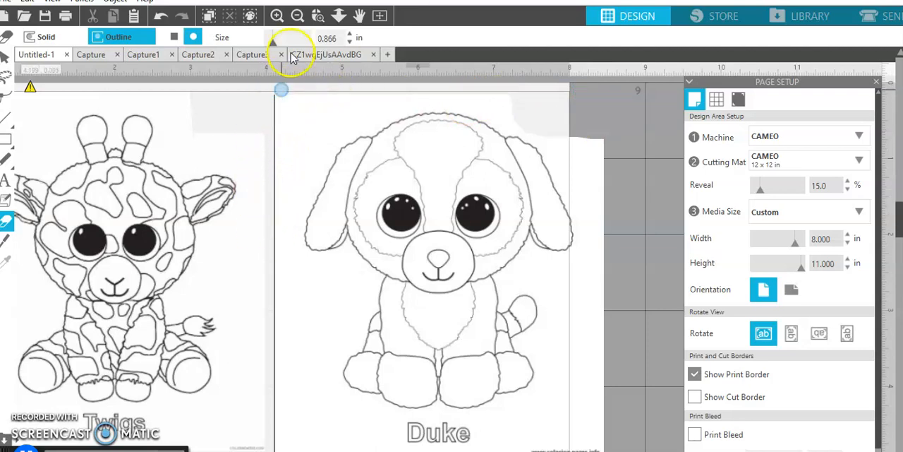
# Erase the black vertical line along the left edge of the Duke picture
pyautogui.click(297, 17)
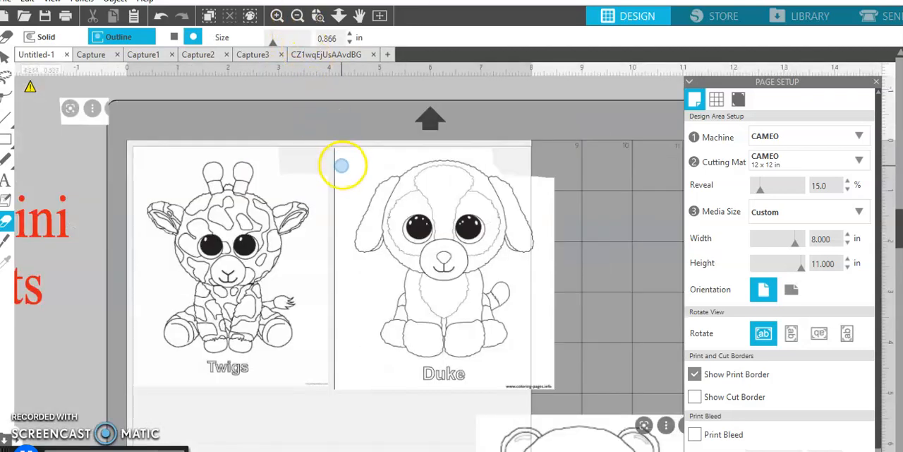
pyautogui.moveTo(328, 144); pyautogui.dragTo(338, 394)
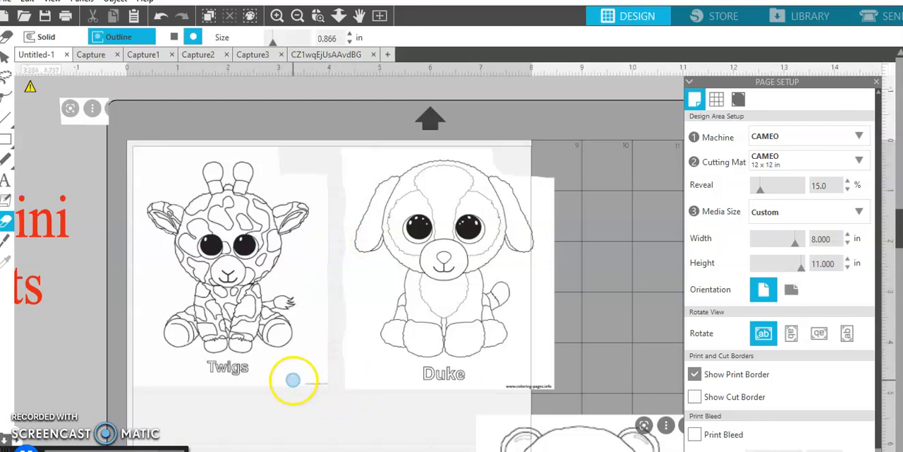
pyautogui.click(8, 58)
# Move the Maddie picture up directly beneath Twigs, inside the left print border
pyautogui.scroll(-4, 225, 272)
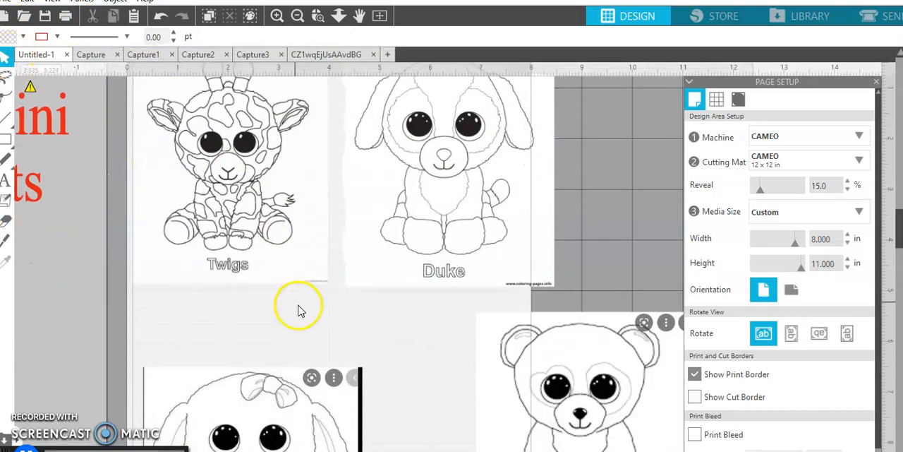
pyautogui.scroll(-5, 314, 346)
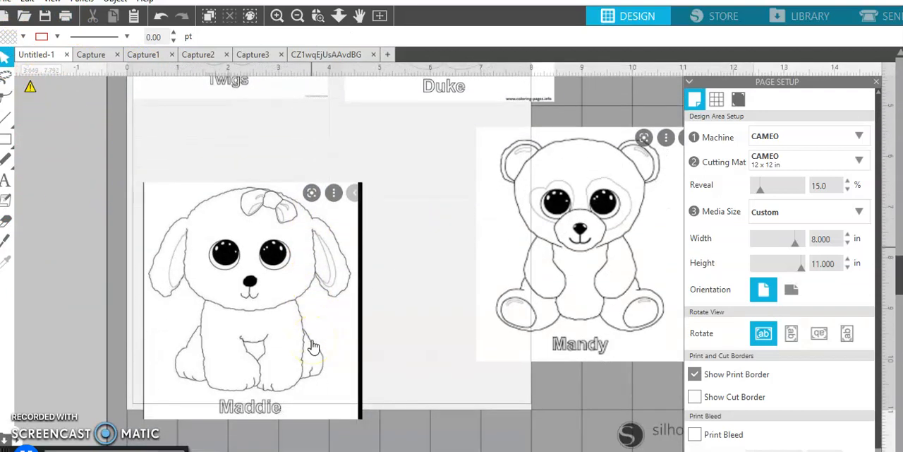
pyautogui.moveTo(265, 321); pyautogui.dragTo(250, 246)
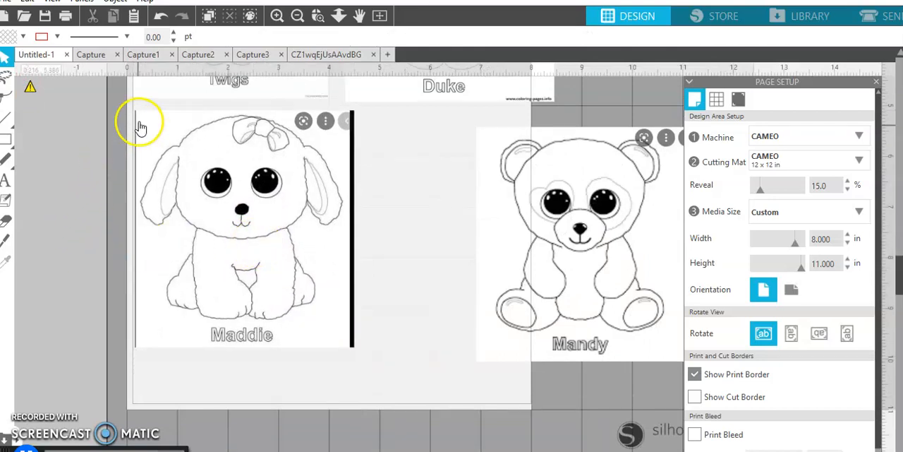
# Erase the dark side lines and round icons around the Maddie picture with the 0.866 in Eraser
pyautogui.click(6, 221)
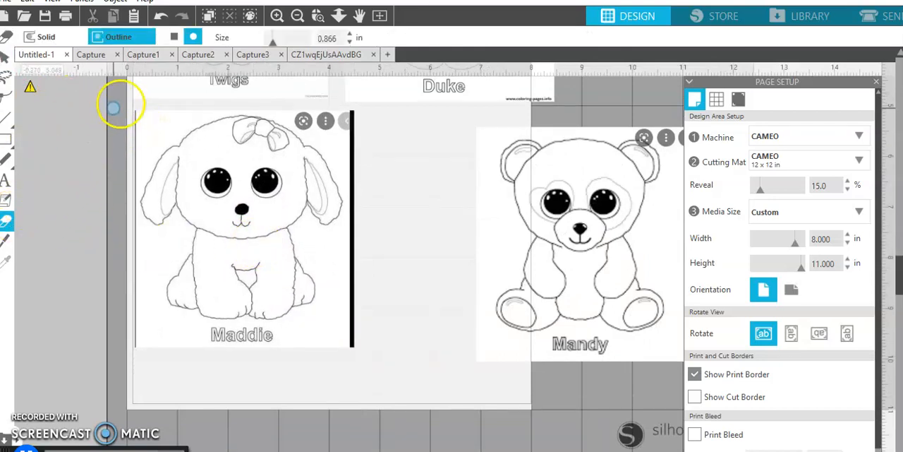
pyautogui.moveTo(134, 111); pyautogui.dragTo(134, 217)
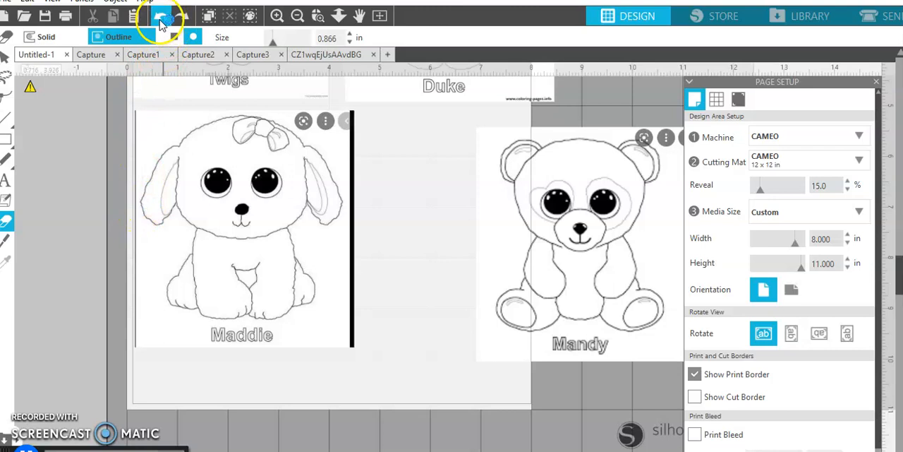
pyautogui.moveTo(137, 358)
pyautogui.mouseDown()
pyautogui.moveTo(127, 298)
pyautogui.moveTo(132, 278)
pyautogui.moveTo(136, 315)
pyautogui.moveTo(127, 209)
pyautogui.moveTo(133, 110)
pyautogui.moveTo(255, 121)
pyautogui.moveTo(294, 111)
pyautogui.moveTo(321, 127)
pyautogui.moveTo(332, 114)
pyautogui.moveTo(322, 113)
pyautogui.moveTo(340, 113)
pyautogui.moveTo(346, 131)
pyautogui.moveTo(353, 108)
pyautogui.moveTo(363, 147)
pyautogui.moveTo(354, 127)
pyautogui.moveTo(353, 365)
pyautogui.mouseUp()
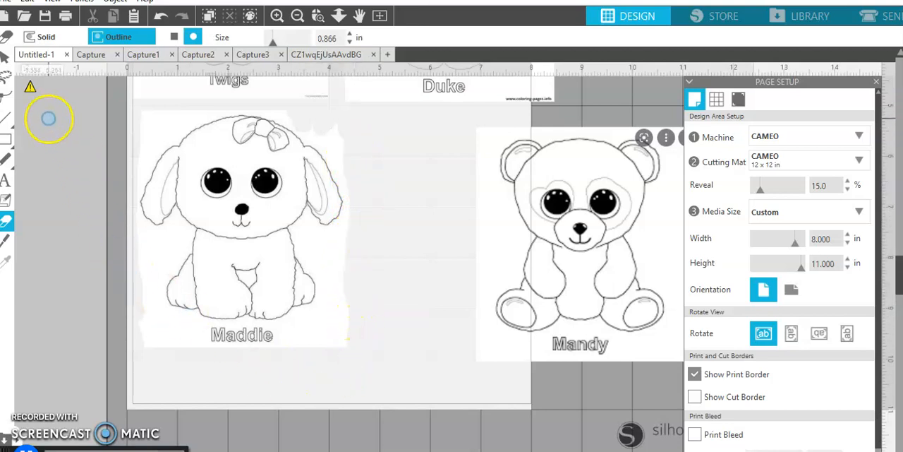
# Move the Mandy picture beneath Duke, beside Maddie, and nudge Maddie slightly left
pyautogui.click(6, 59)
pyautogui.moveTo(514, 242); pyautogui.dragTo(385, 231)
pyautogui.moveTo(282, 243); pyautogui.dragTo(276, 244)
# Scale the Mandy picture down to about 3.53 by 4.00 in so it fits inside the page's right edge
pyautogui.click(429, 236)
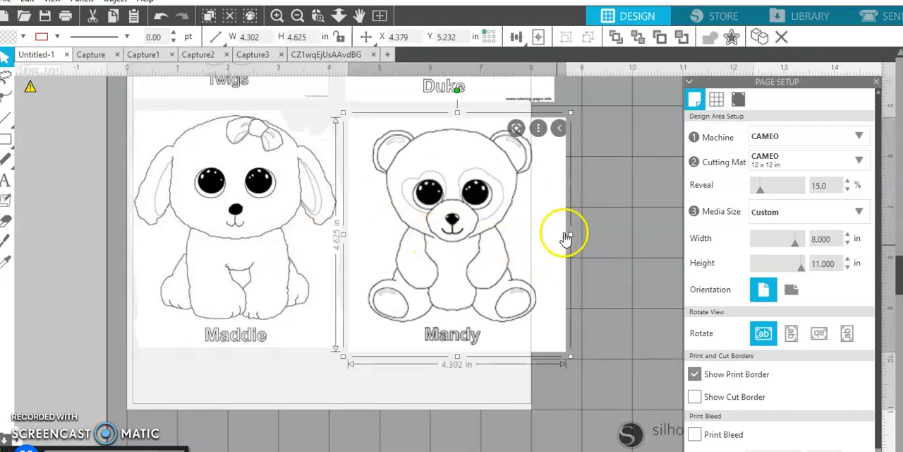
pyautogui.moveTo(571, 233); pyautogui.dragTo(560, 234)
pyautogui.moveTo(561, 362); pyautogui.dragTo(532, 316)
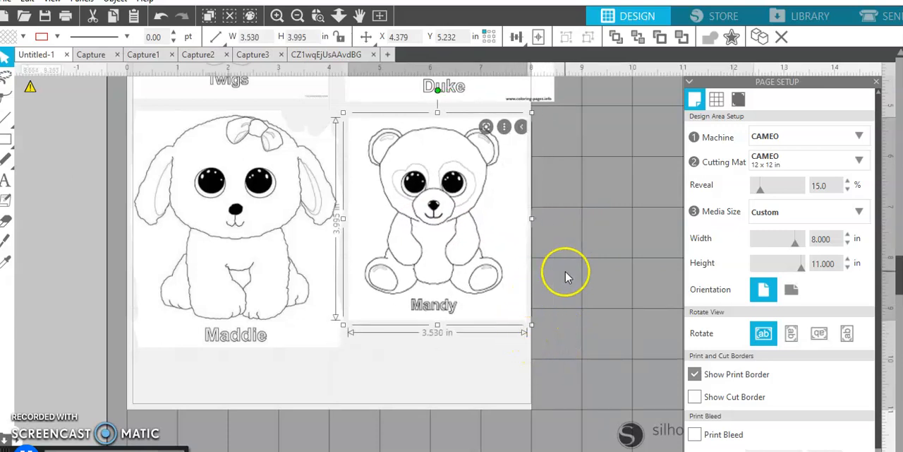
# Scale the Duke picture down to about 3.88 by 4.36 in and move it left against Twigs, within the page
pyautogui.scroll(5, 565, 276)
pyautogui.click(531, 213)
pyautogui.scroll(3, 529, 183)
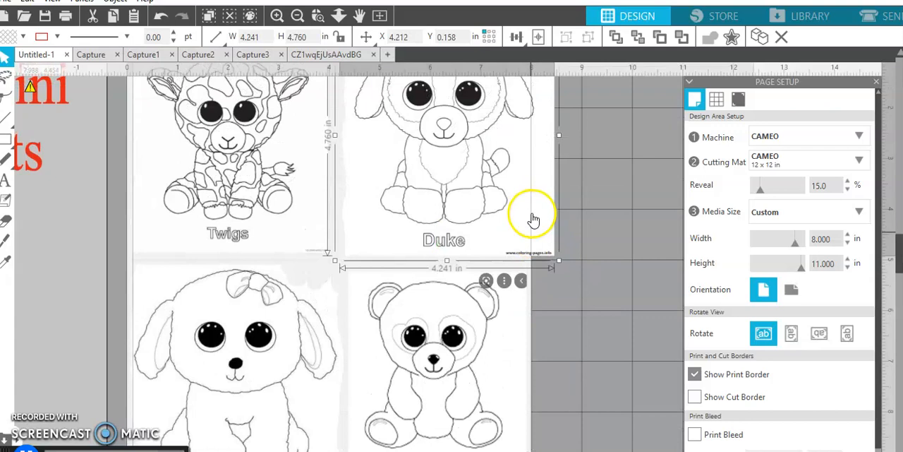
pyautogui.moveTo(557, 302); pyautogui.dragTo(539, 284)
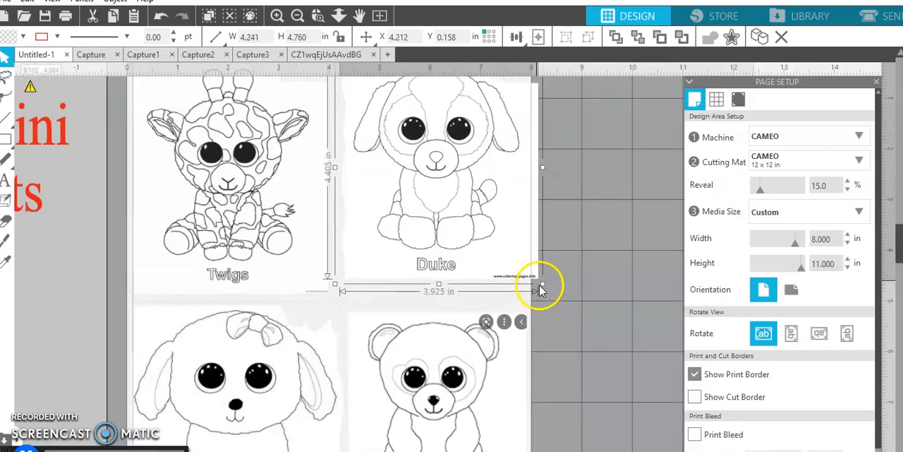
pyautogui.moveTo(488, 251); pyautogui.dragTo(489, 252)
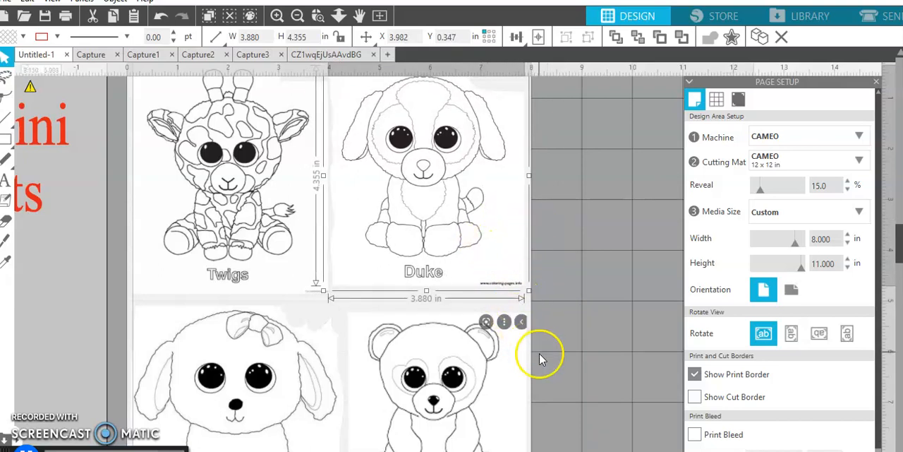
# Enlarge the Mandy picture to about 3.86 by 4.37 in and shift it slightly left and down beneath Duke
pyautogui.scroll(-3, 526, 370)
pyautogui.click(503, 371)
pyautogui.moveTo(533, 417); pyautogui.dragTo(548, 440)
pyautogui.moveTo(507, 391); pyautogui.dragTo(499, 400)
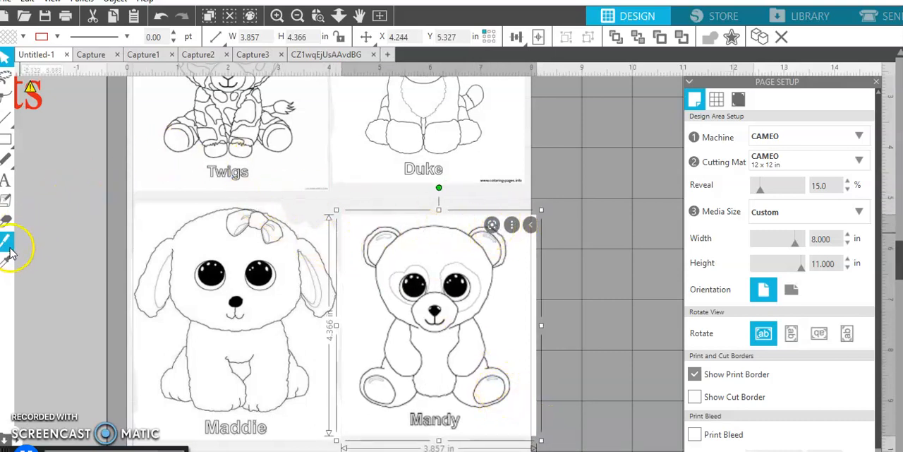
# Erase the round icons and the strip overhanging the page's right edge from the Mandy picture with the Eraser
pyautogui.click(5, 223)
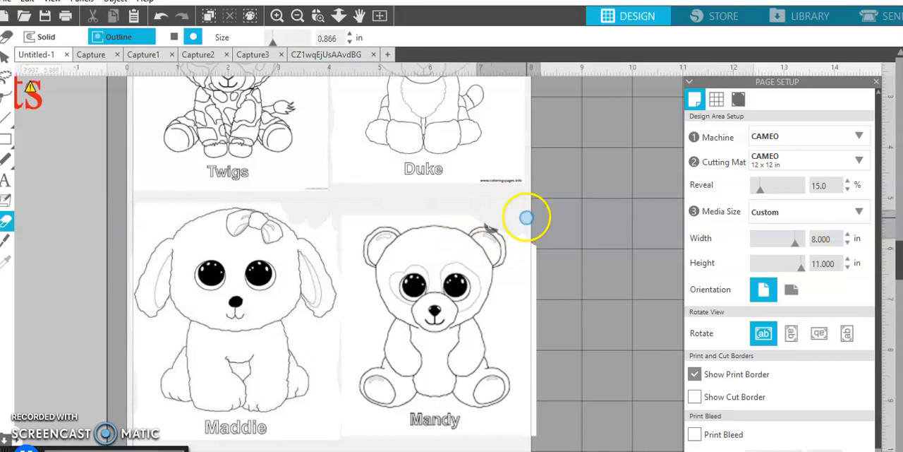
pyautogui.moveTo(530, 231)
pyautogui.mouseDown()
pyautogui.moveTo(532, 393)
pyautogui.moveTo(541, 438)
pyautogui.mouseUp()
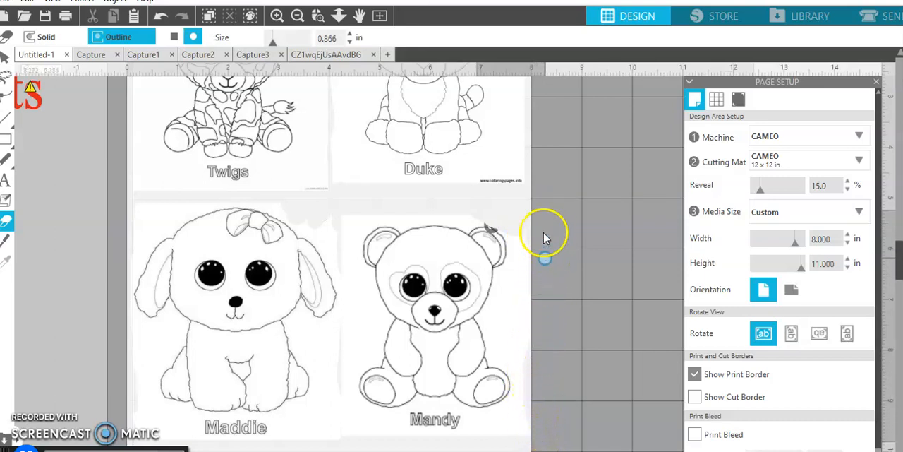
# Review the arrangement of the four coloring pictures on the page and look at the available print commands
pyautogui.click(297, 16)
pyautogui.scroll(3, 509, 327)
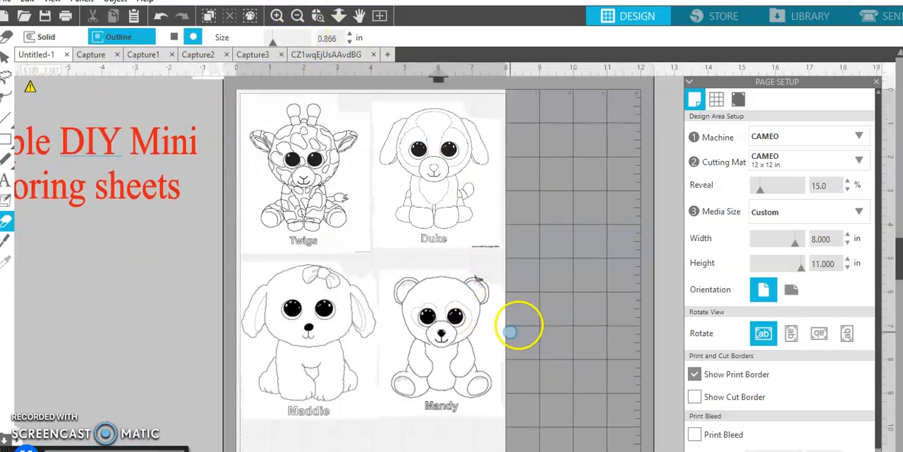
pyautogui.scroll(-4, 534, 329)
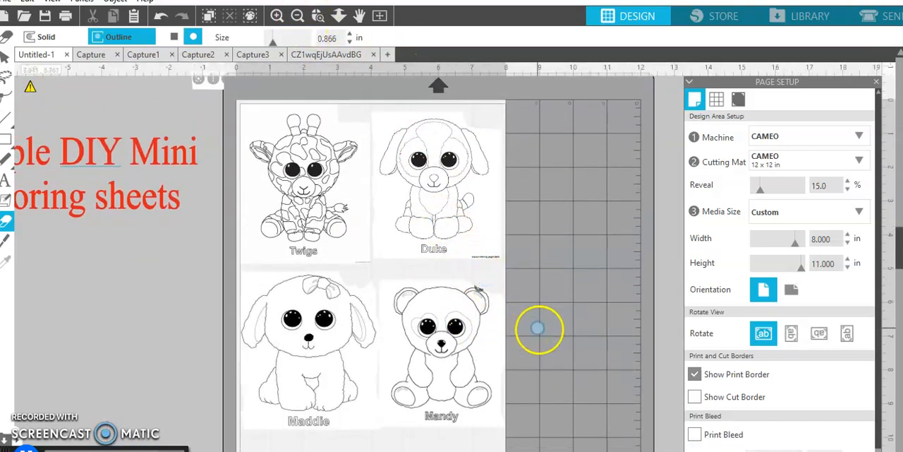
pyautogui.click(562, 351)
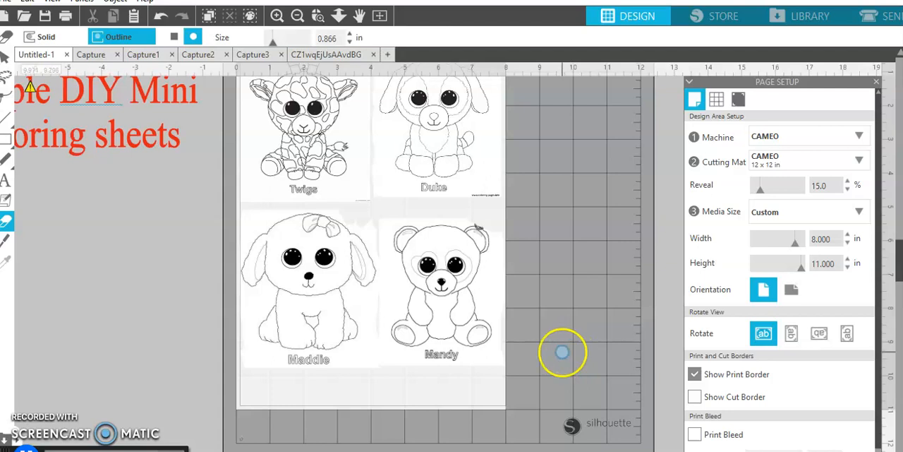
pyautogui.click(7, 3)
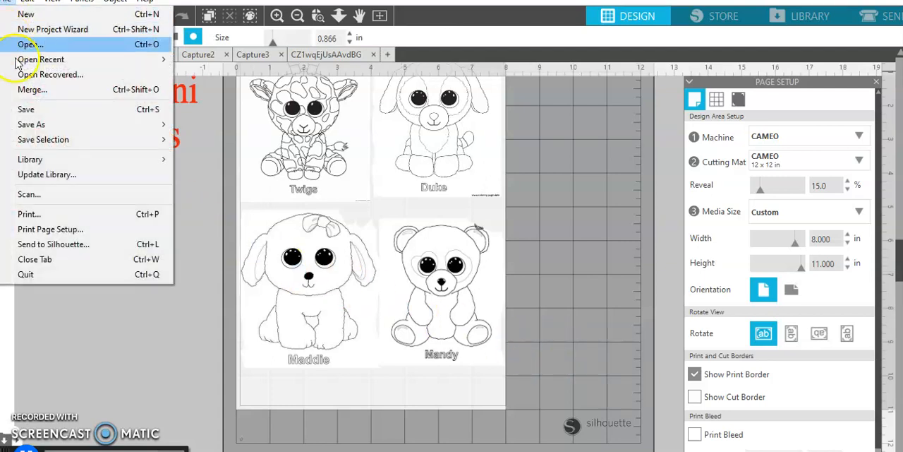
pyautogui.click(39, 220)
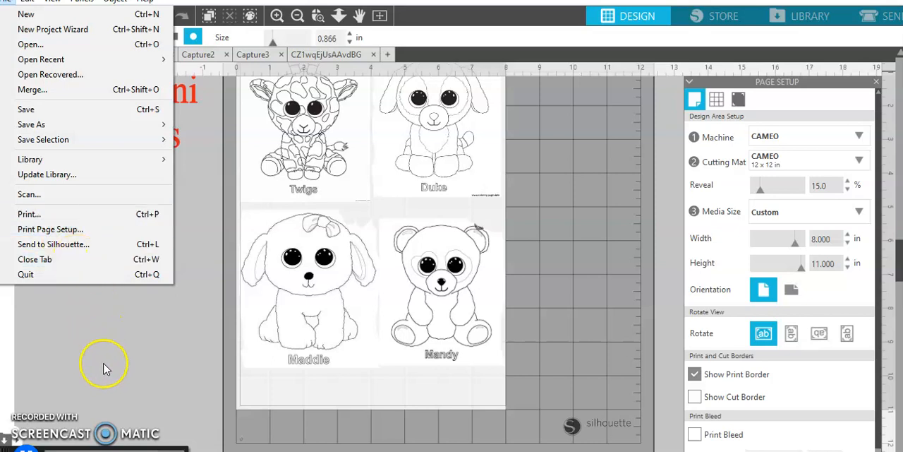
pyautogui.click(151, 373)
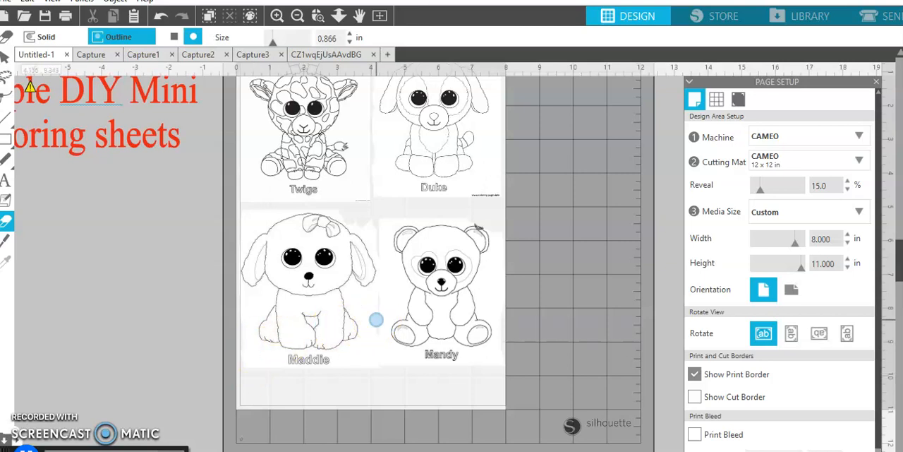
pyautogui.scroll(1, 430, 426)
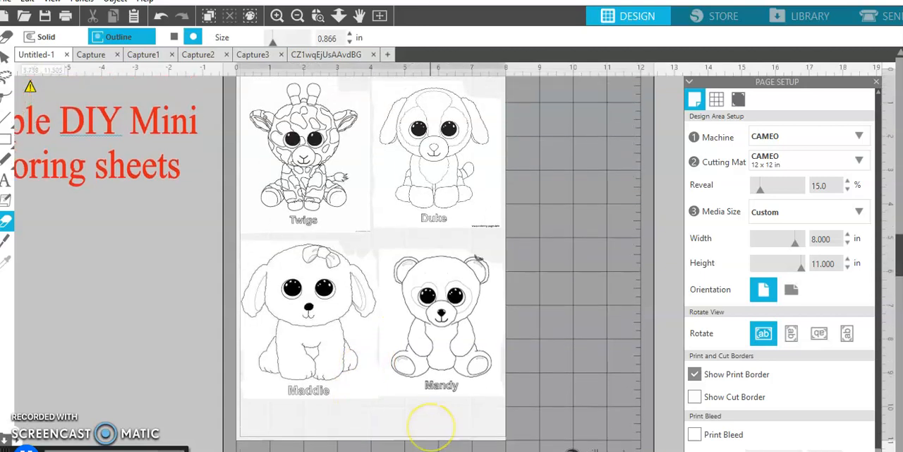
pyautogui.scroll(1, 429, 426)
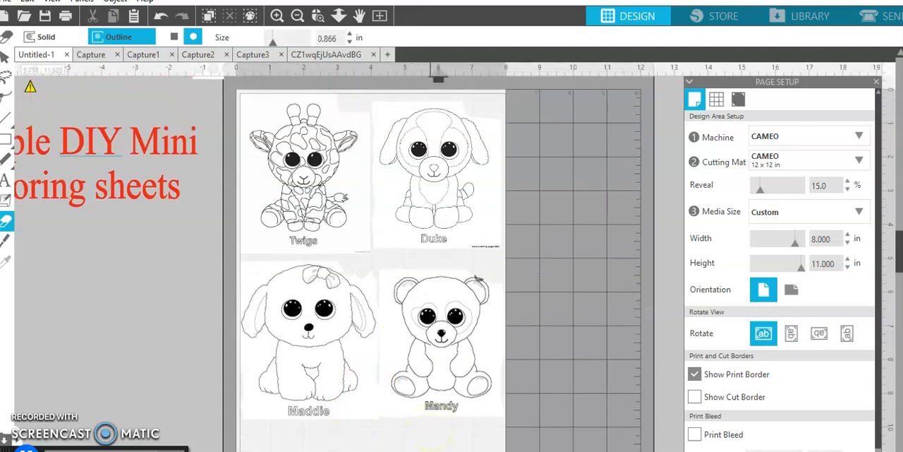